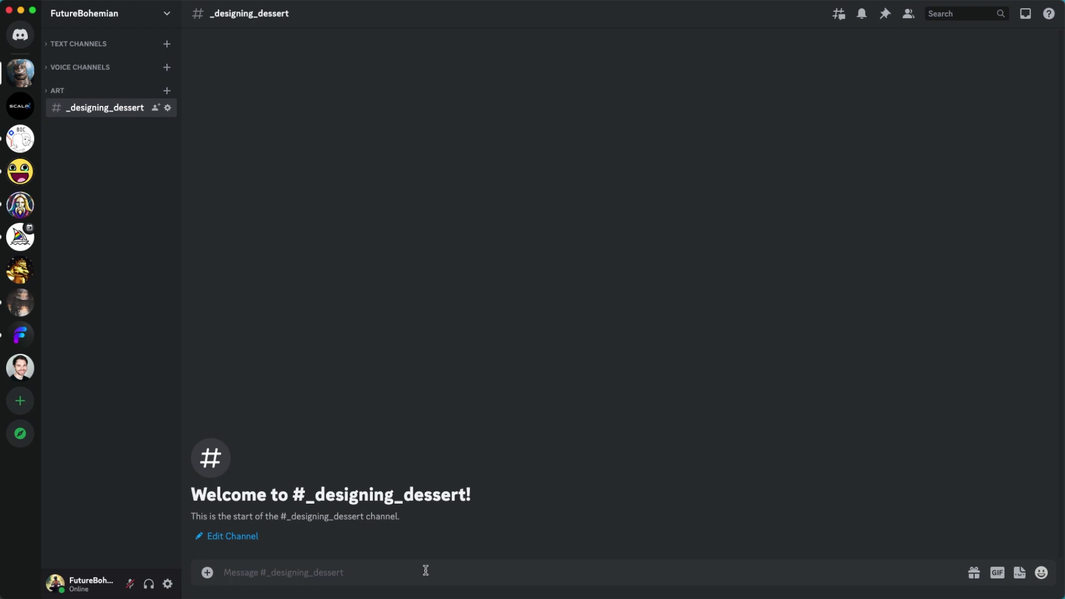
# Generate images using /imagine with the prompt "Yellow Butter Cake with cream frosting --ar 16:9" and view the generated grid enlarged.
pyautogui.write('/im')
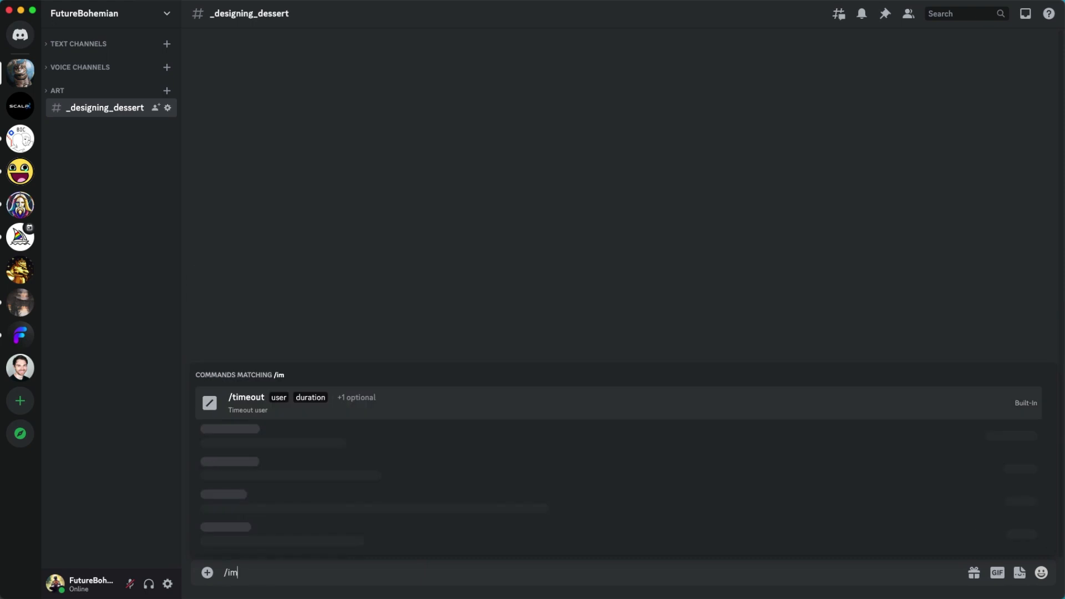
pyautogui.write('gine')
pyautogui.press('BackSpace')
pyautogui.press('BackSpace')
pyautogui.press('BackSpace')
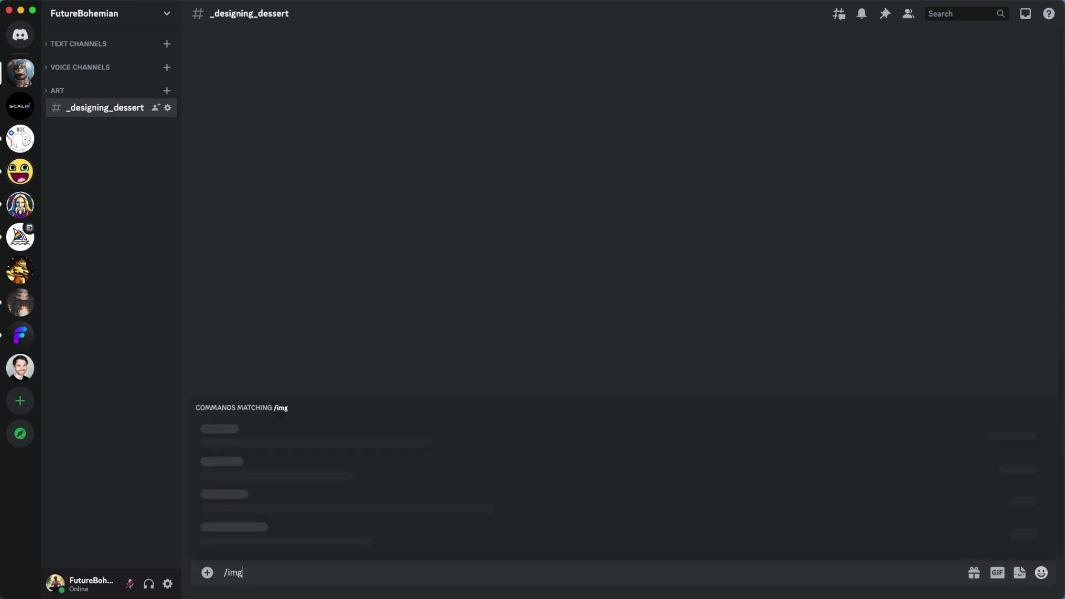
pyautogui.write('a')
pyautogui.press('BackSpace')
pyautogui.press('BackSpace')
pyautogui.write('agine')
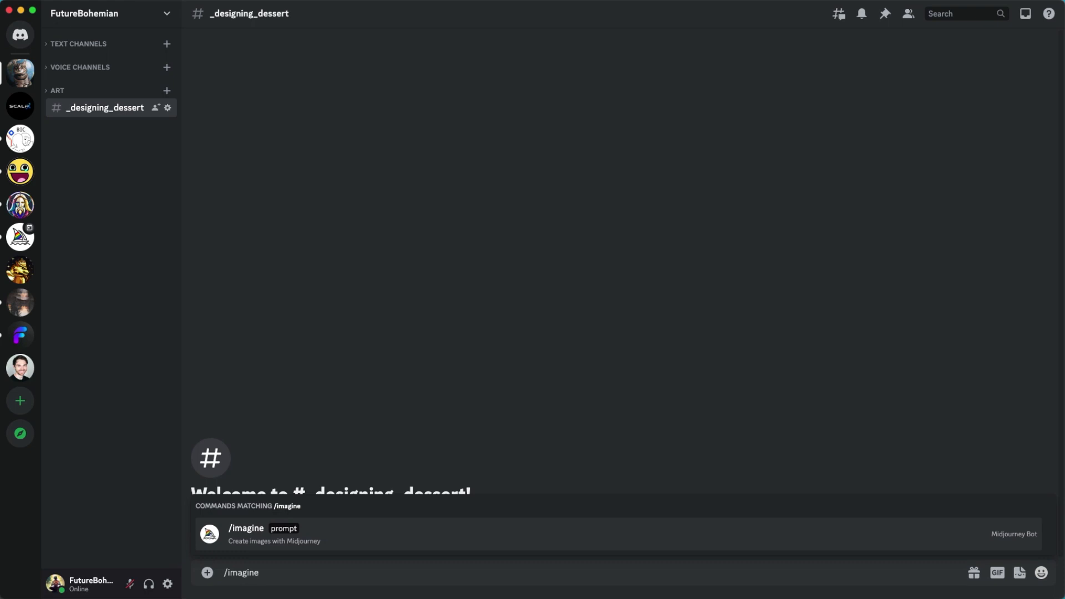
pyautogui.press('Return')
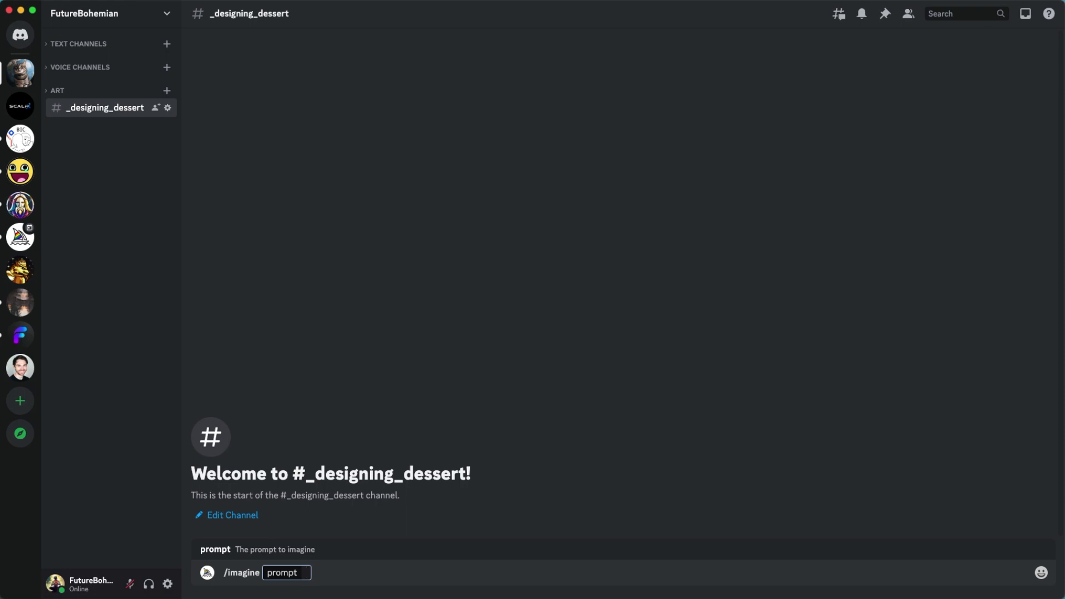
pyautogui.write('Yellow But')
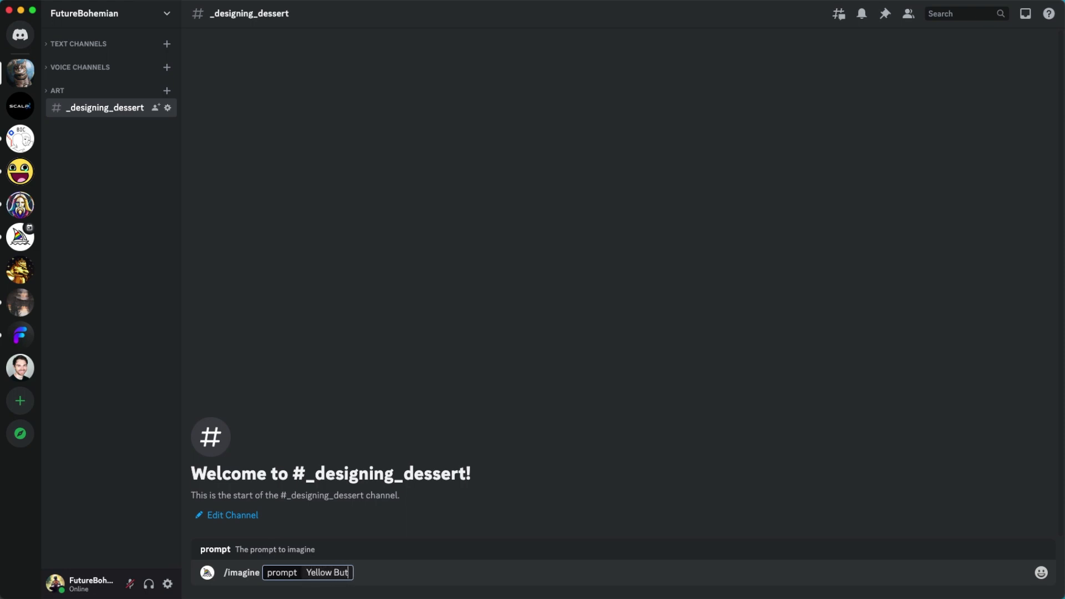
pyautogui.write('ter Cake with ')
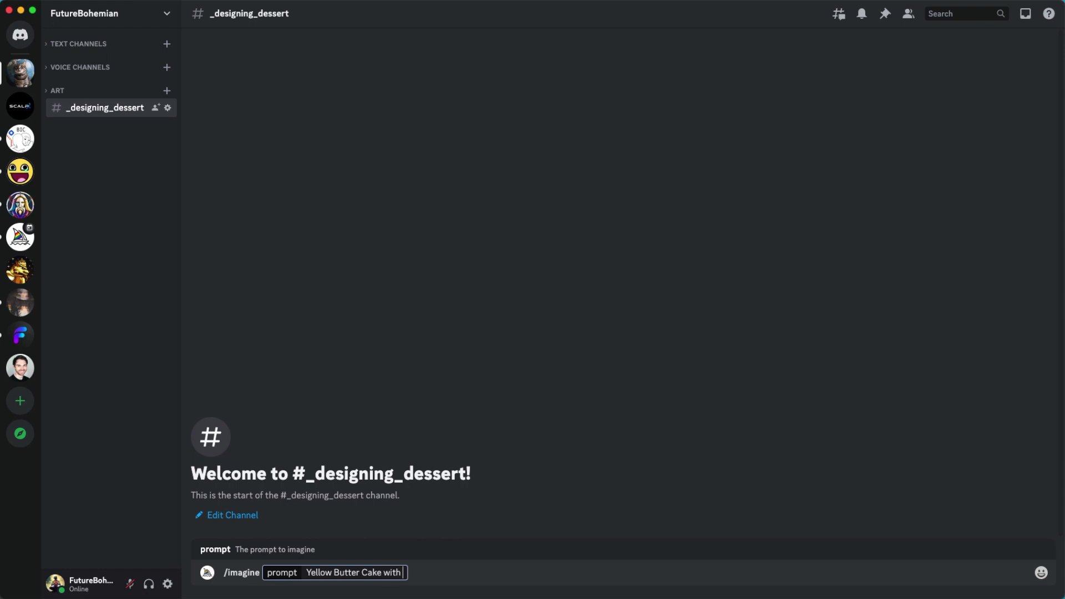
pyautogui.write('cream frosting')
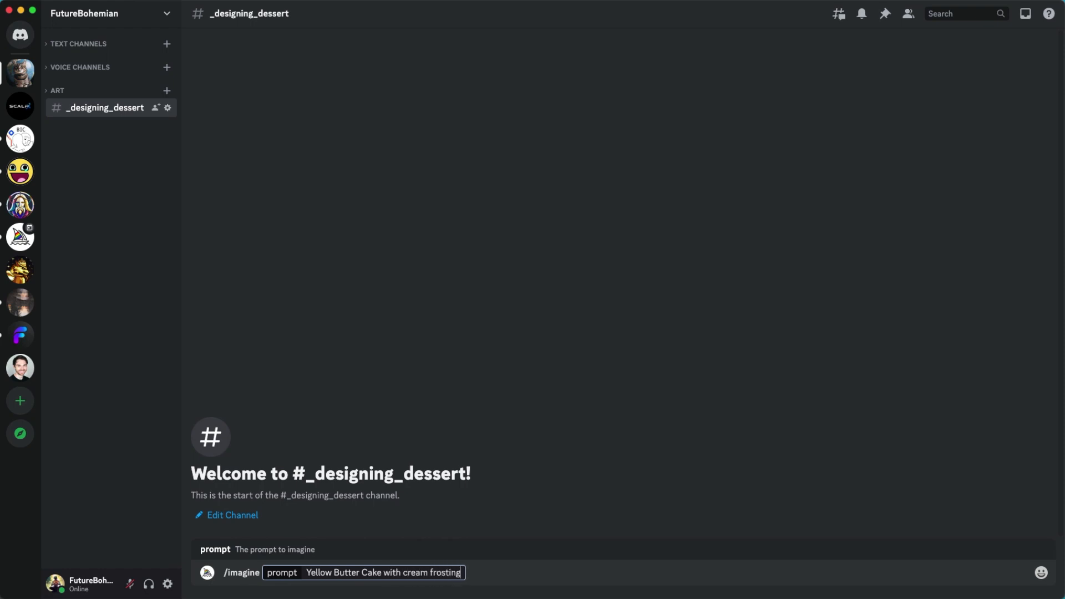
pyautogui.write(' --ar 16:9')
pyautogui.press('Return')
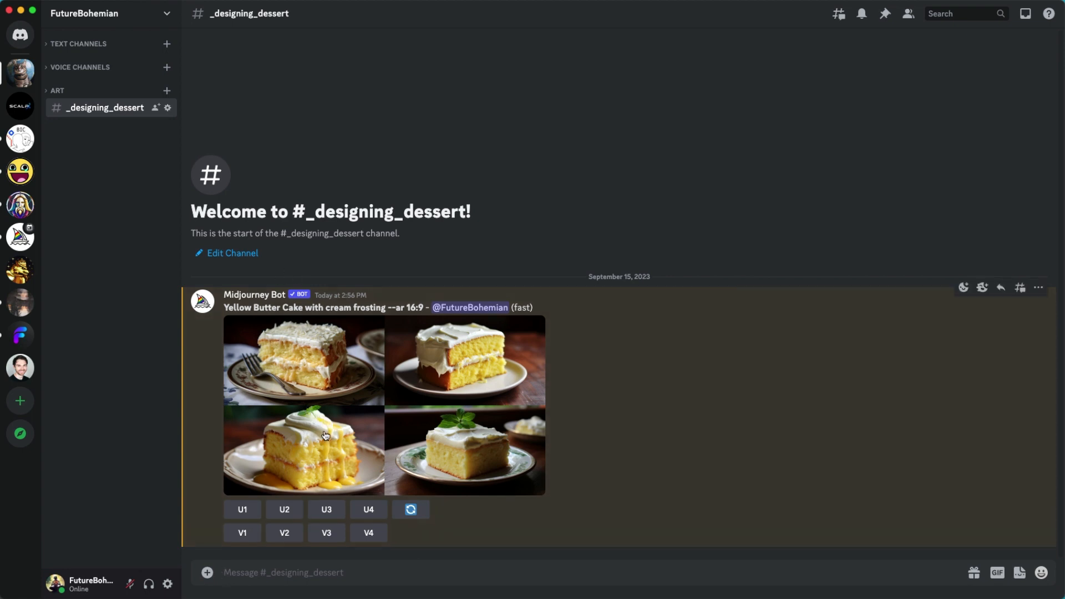
pyautogui.click(329, 477)
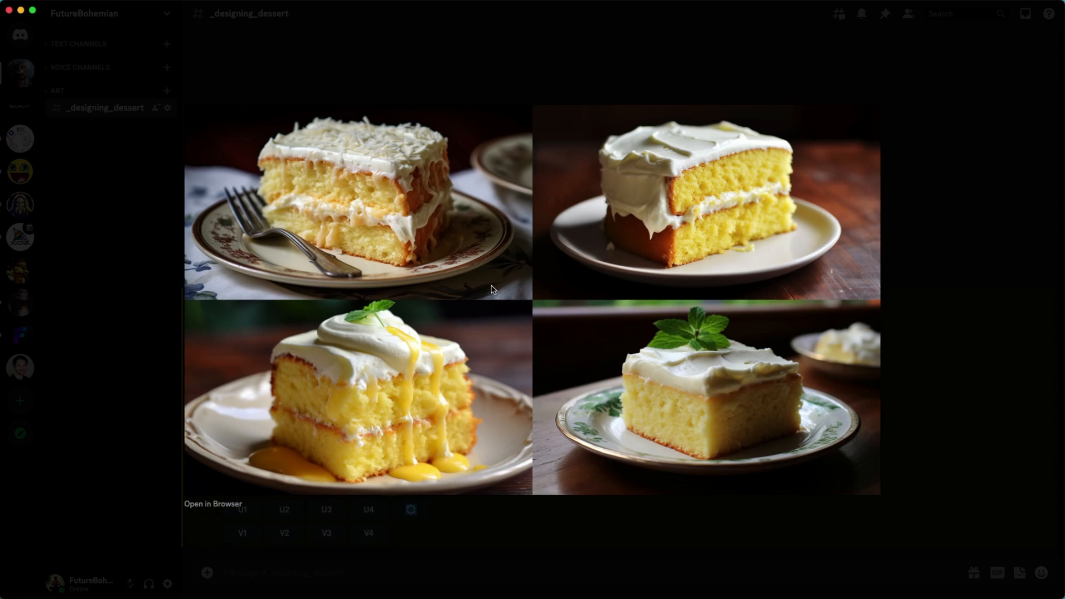
pyautogui.click(484, 561)
# Generate images using /imagine with the prompt "Pound Cake swirl --ar 16:9" and view the generated grid enlarged.
pyautogui.click(394, 575)
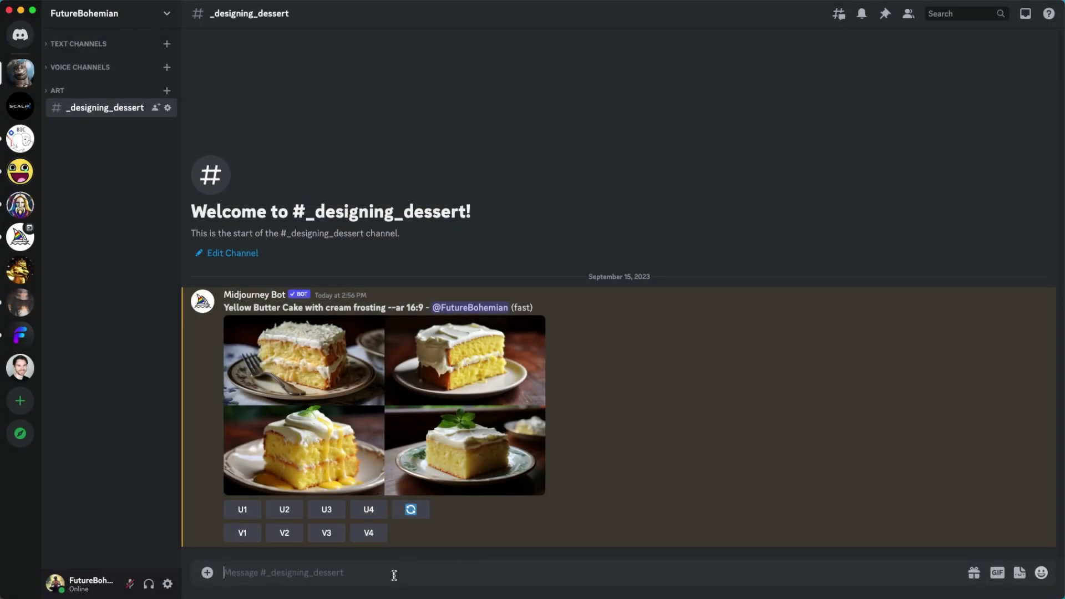
pyautogui.write('/imagine')
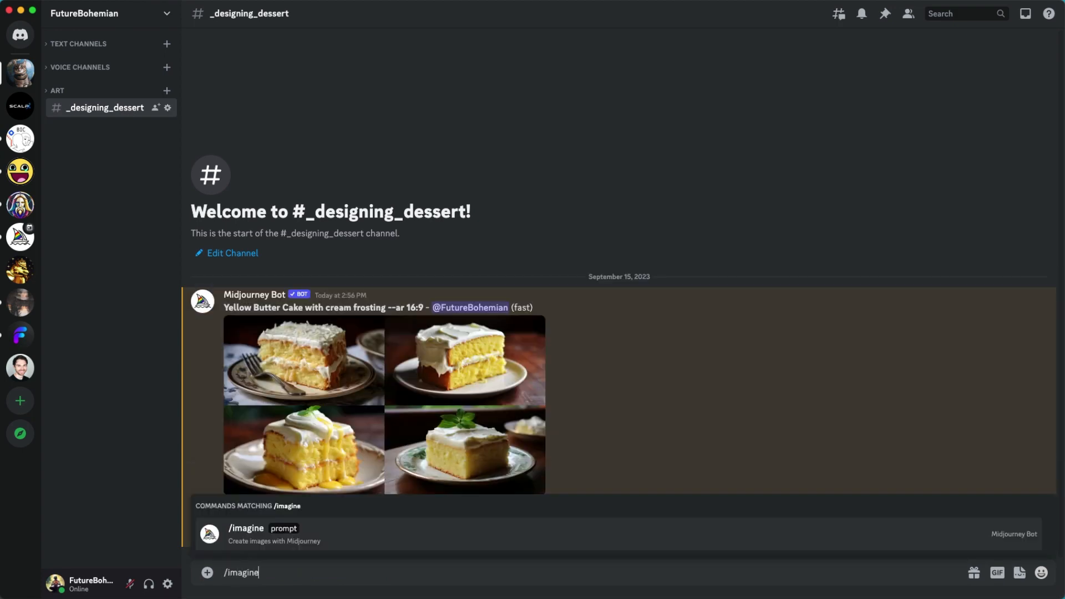
pyautogui.press('Tab')
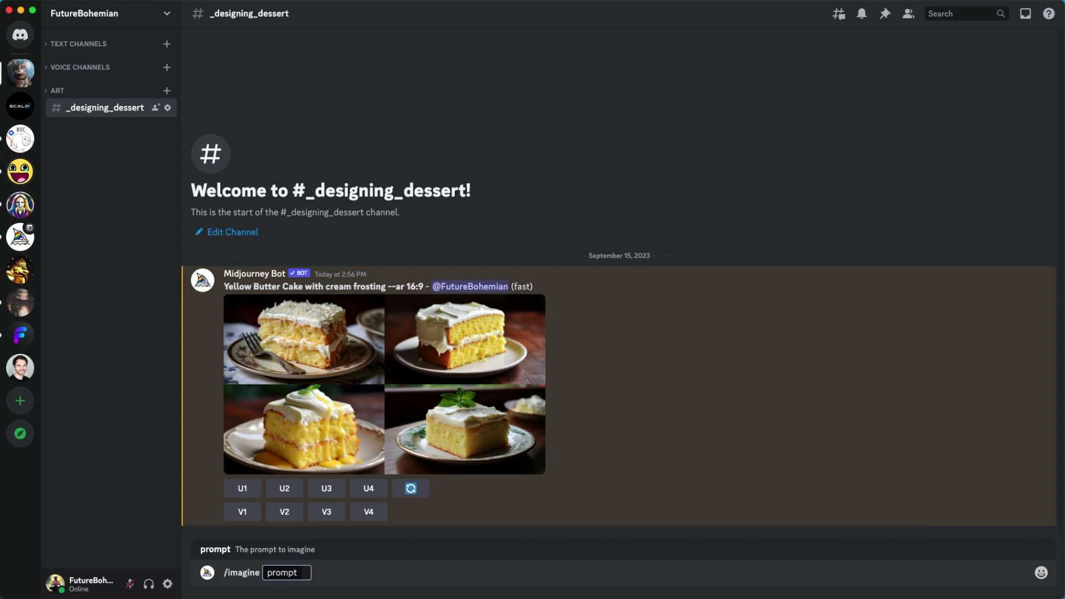
pyautogui.write('Pound Cake')
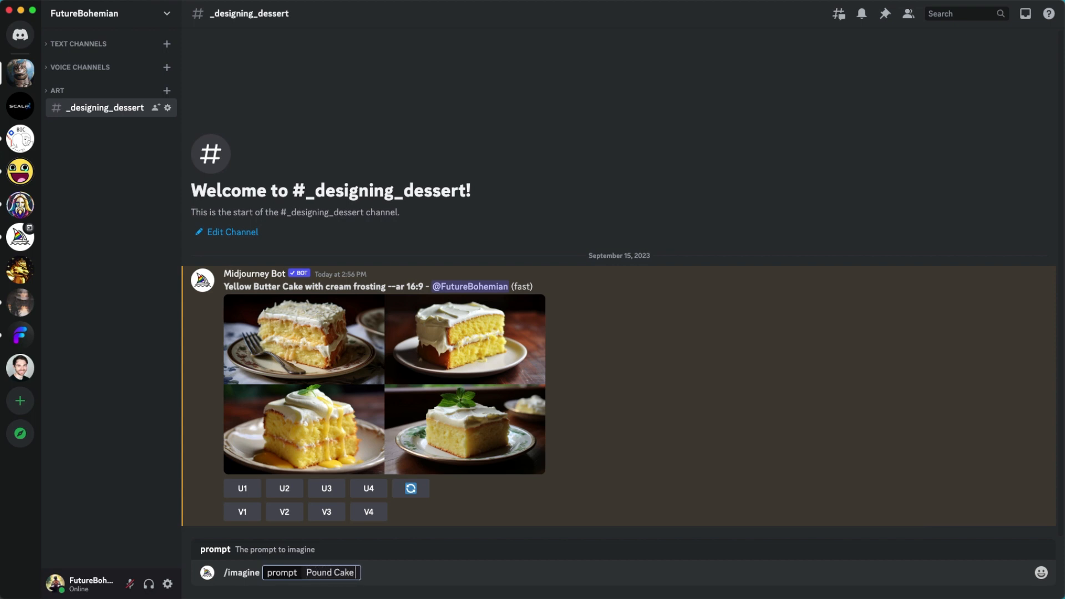
pyautogui.write(' swirl --ar 16')
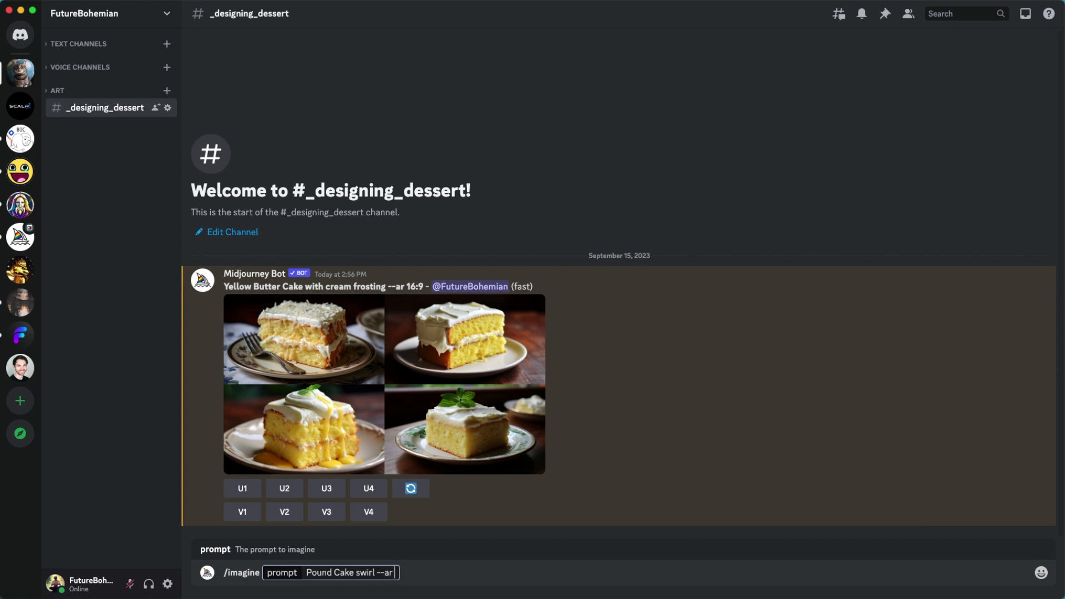
pyautogui.write(':9')
pyautogui.press('Return')
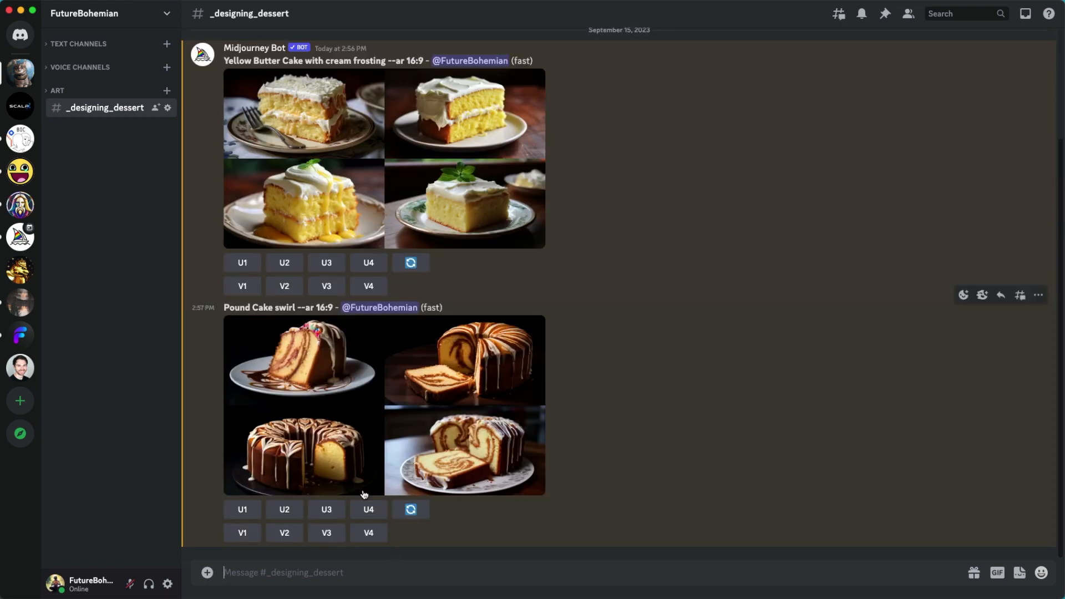
pyautogui.click(343, 447)
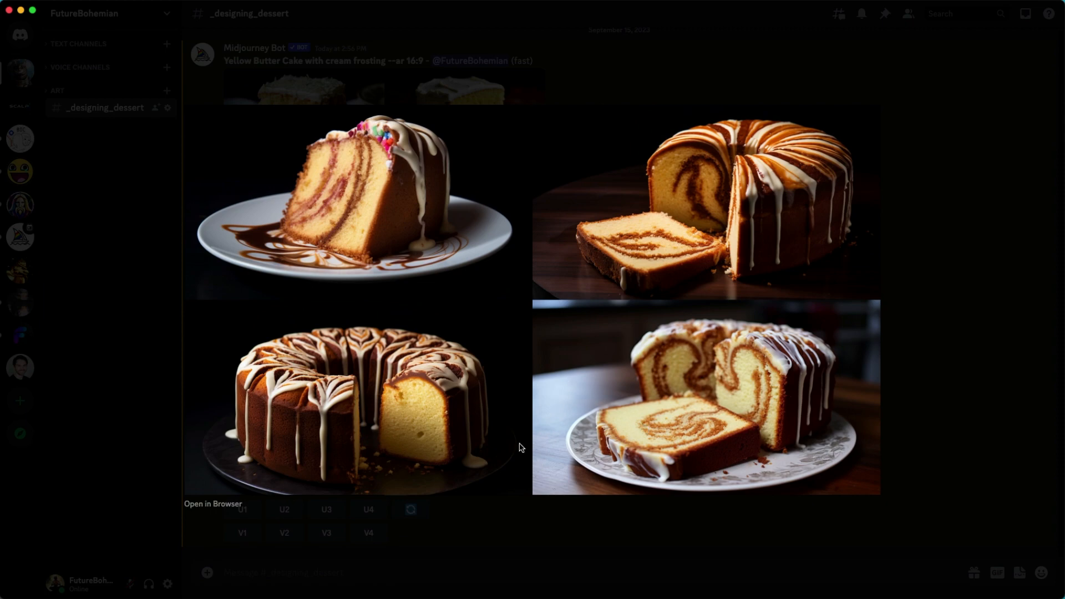
pyautogui.click(560, 547)
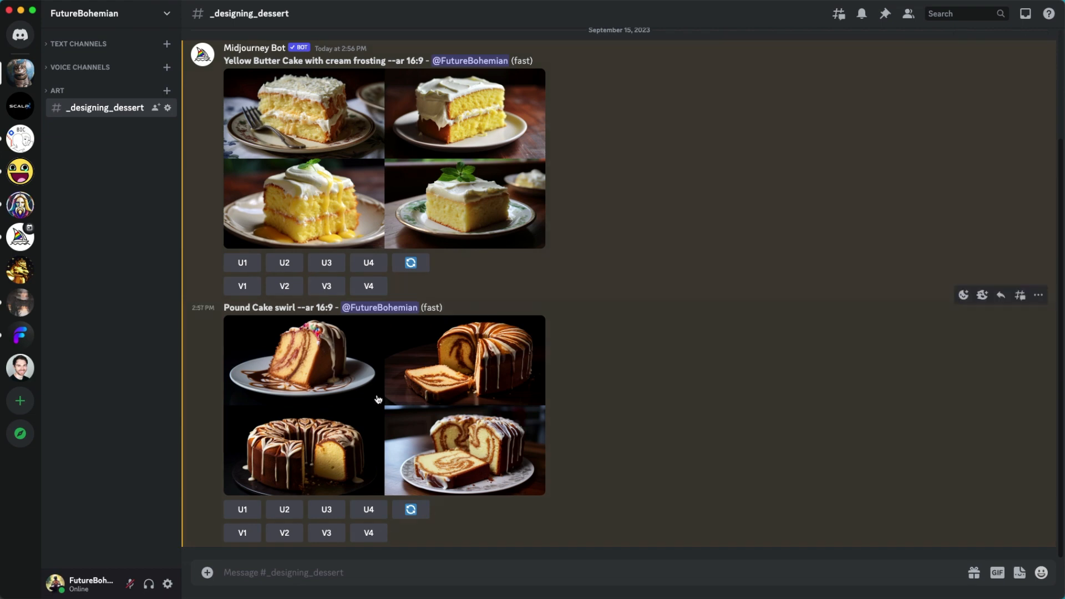
# Generate images using /imagine with the prompt "Red Velvet Cake with light colored frosting --ar 16:9" and view the generated grid enlarged.
pyautogui.click(358, 567)
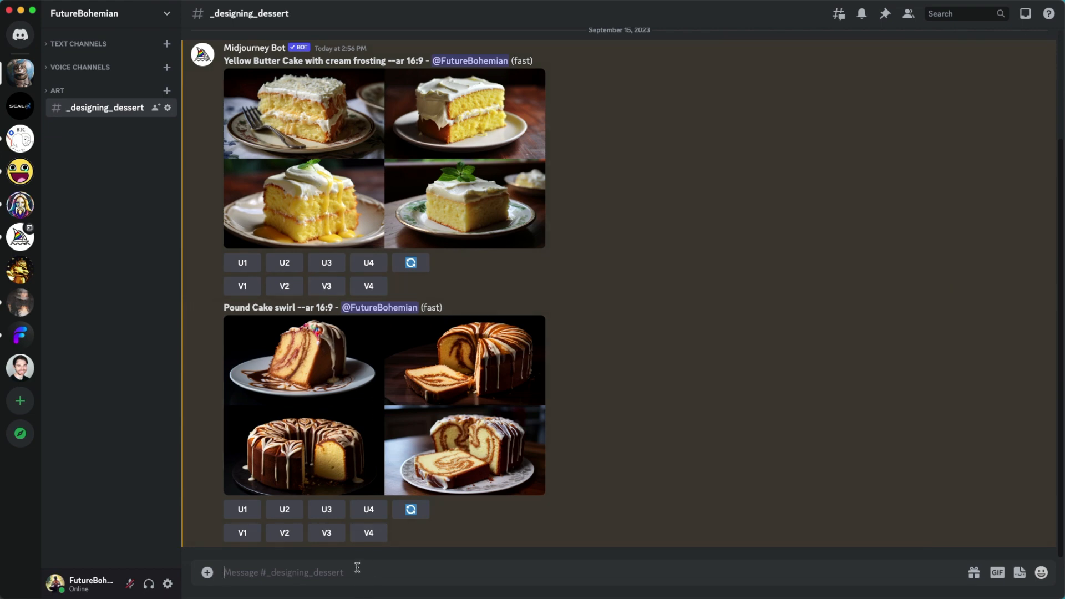
pyautogui.write('/imagine')
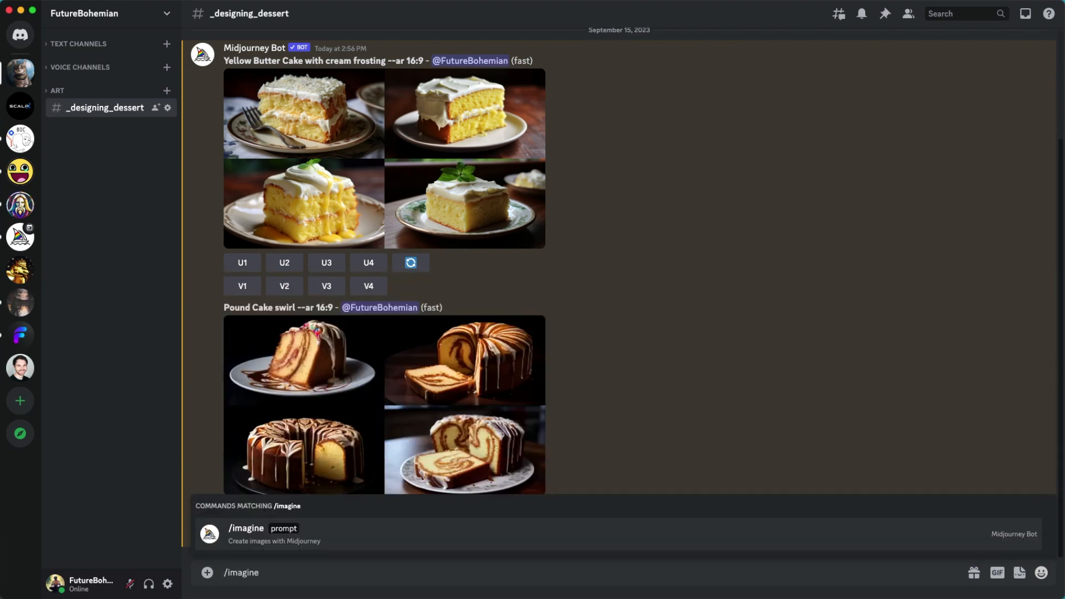
pyautogui.press('Tab')
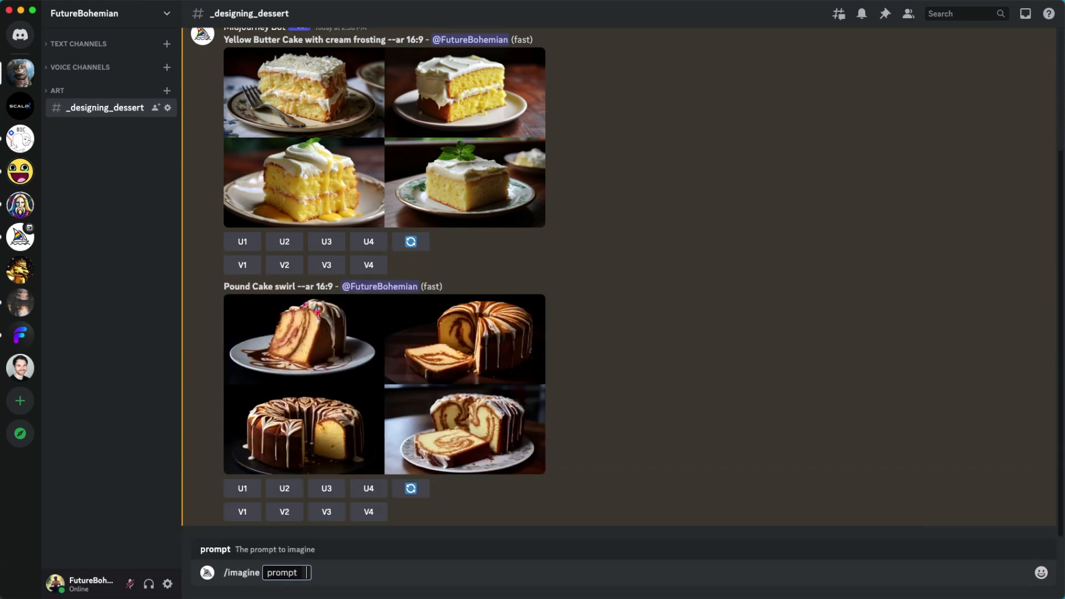
pyautogui.write('Red Velvet Cake')
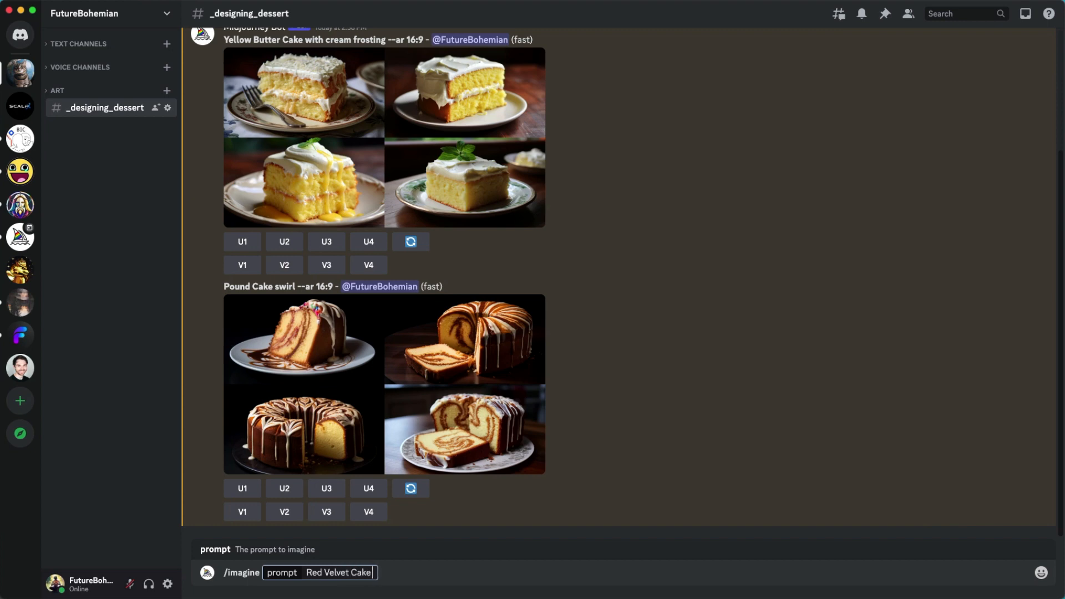
pyautogui.write(' with light col')
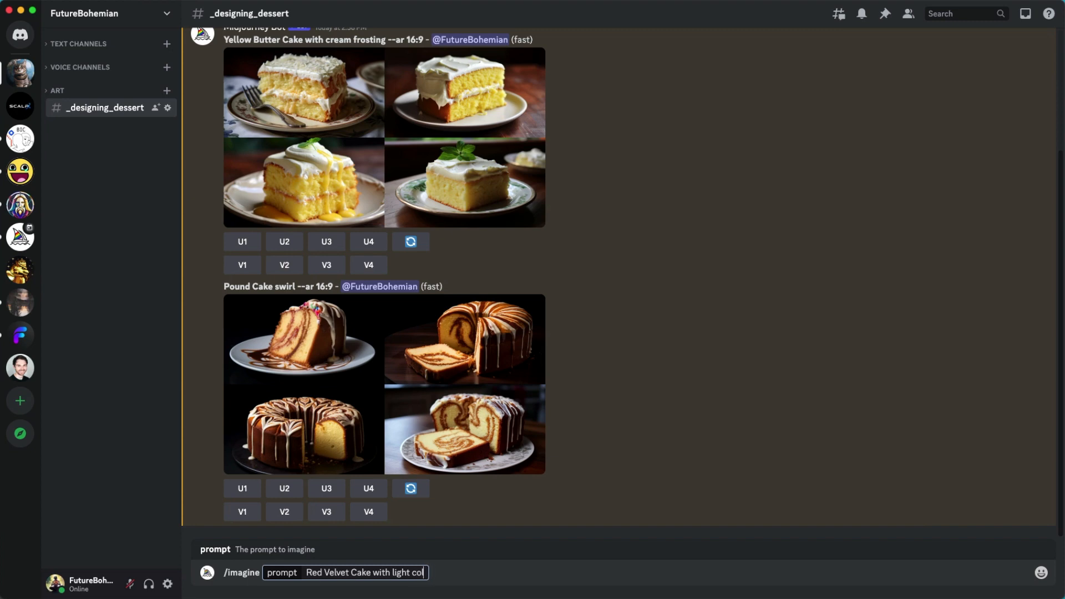
pyautogui.write('ored frosting --ar 16:9')
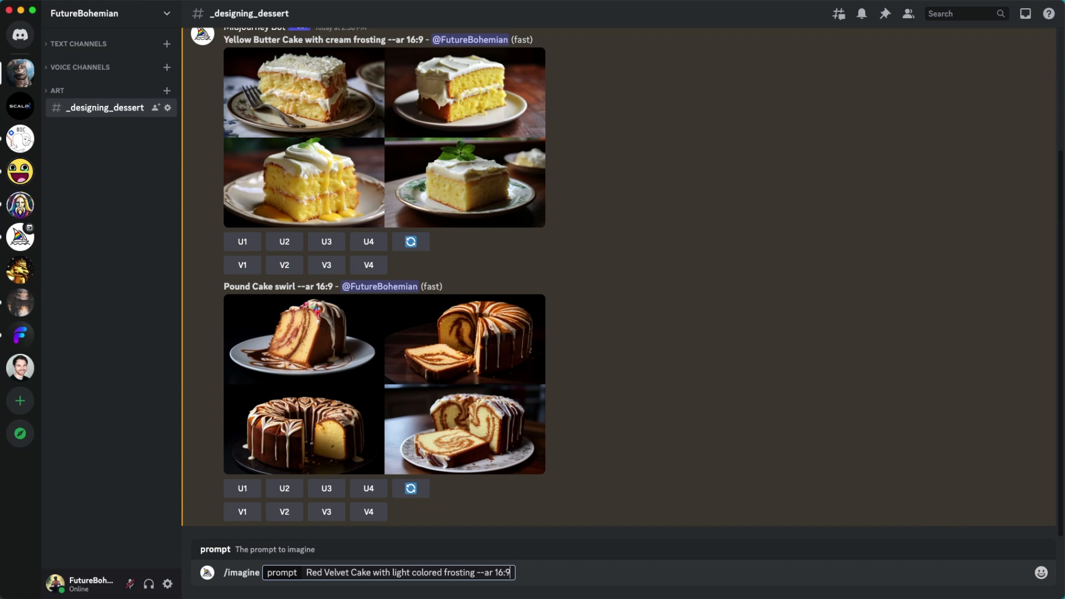
pyautogui.press('Return')
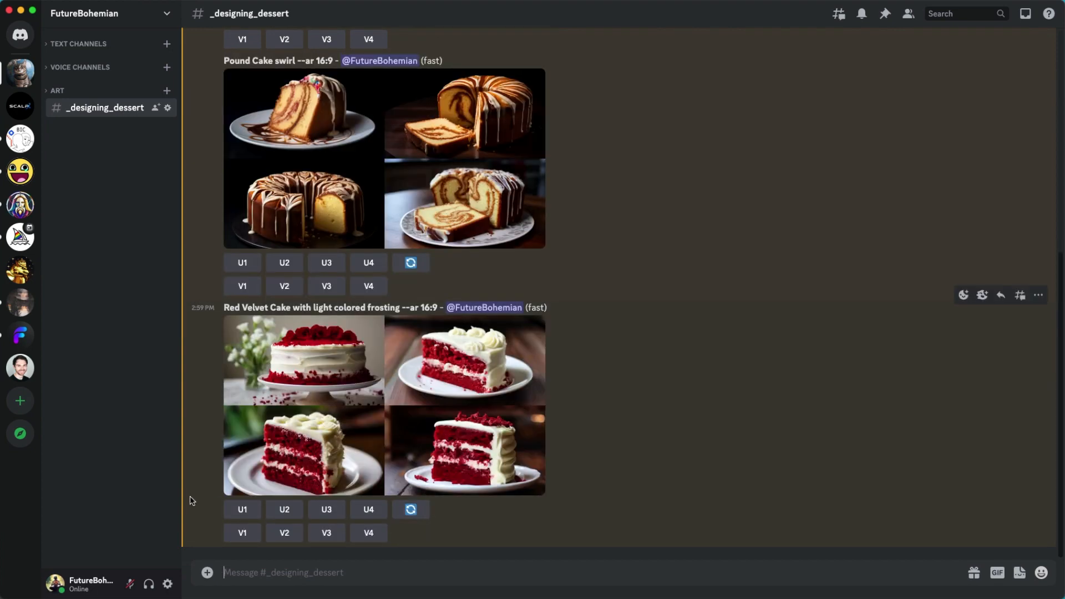
pyautogui.click(318, 470)
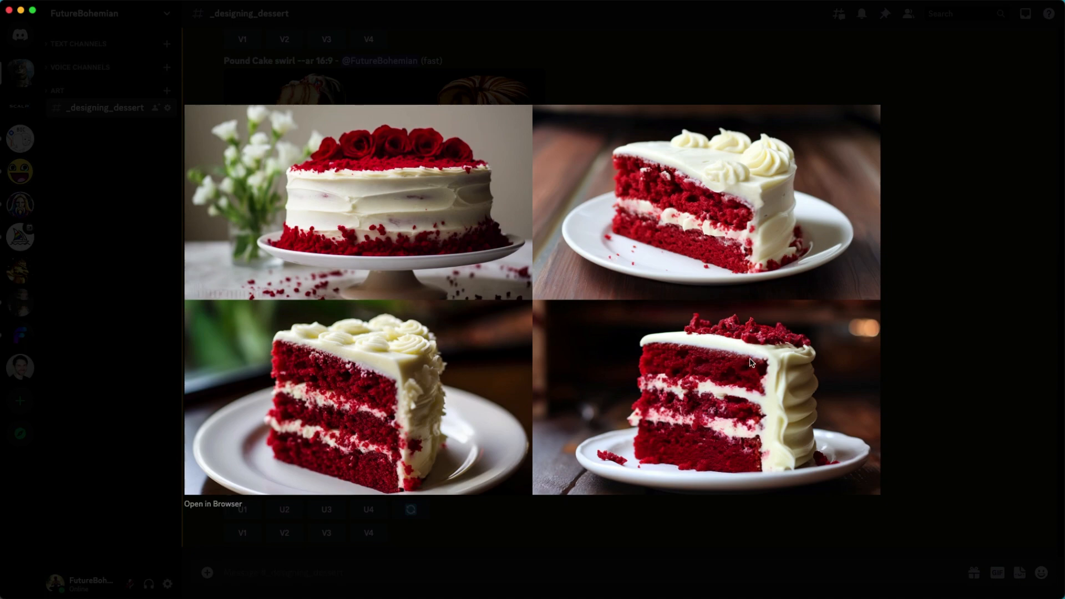
pyautogui.click(979, 488)
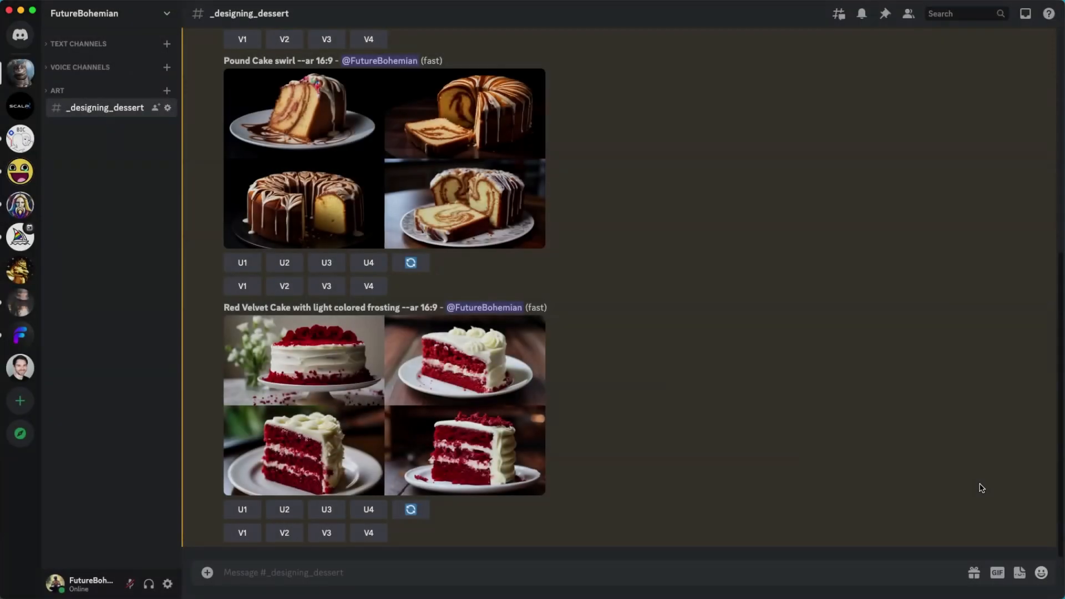
# Generate images using /imagine with the prompt "Chifon Cake Orange --ar 16:9" and view the generated grid enlarged.
pyautogui.click(334, 570)
pyautogui.write('/')
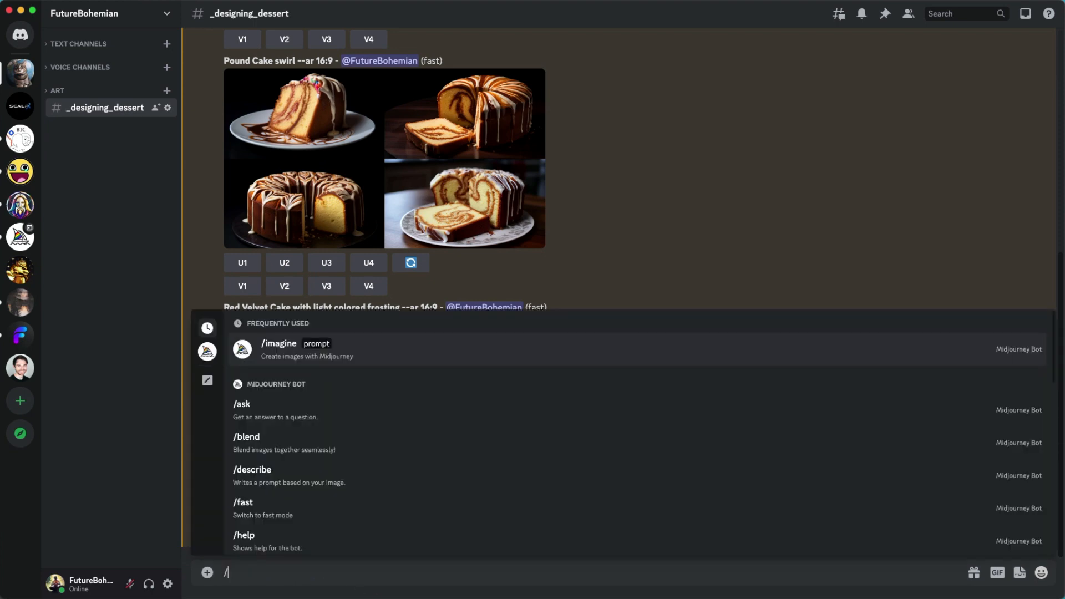
pyautogui.write('imagine')
pyautogui.press('Tab')
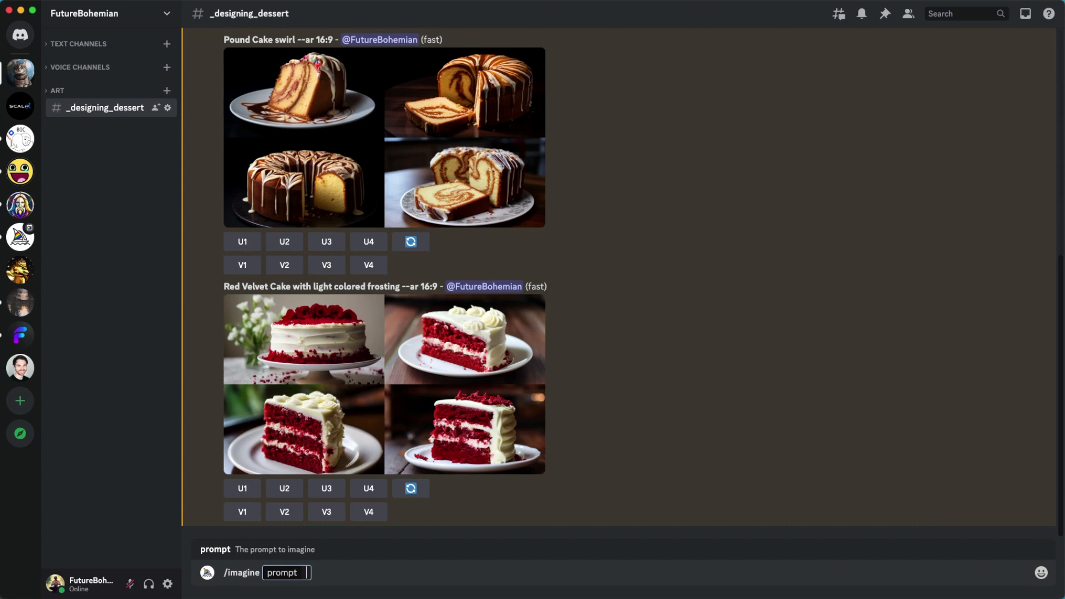
pyautogui.write('Chifor')
pyautogui.press('BackSpace')
pyautogui.press('BackSpace')
pyautogui.write('on Cake')
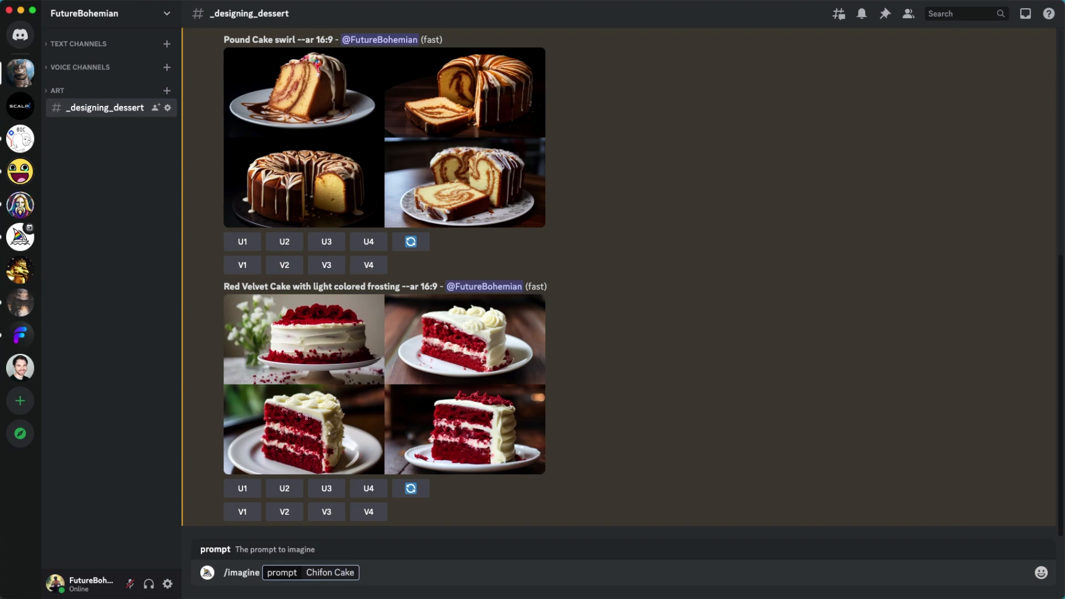
pyautogui.write(' Orag')
pyautogui.press('BackSpace')
pyautogui.write('nge --ar')
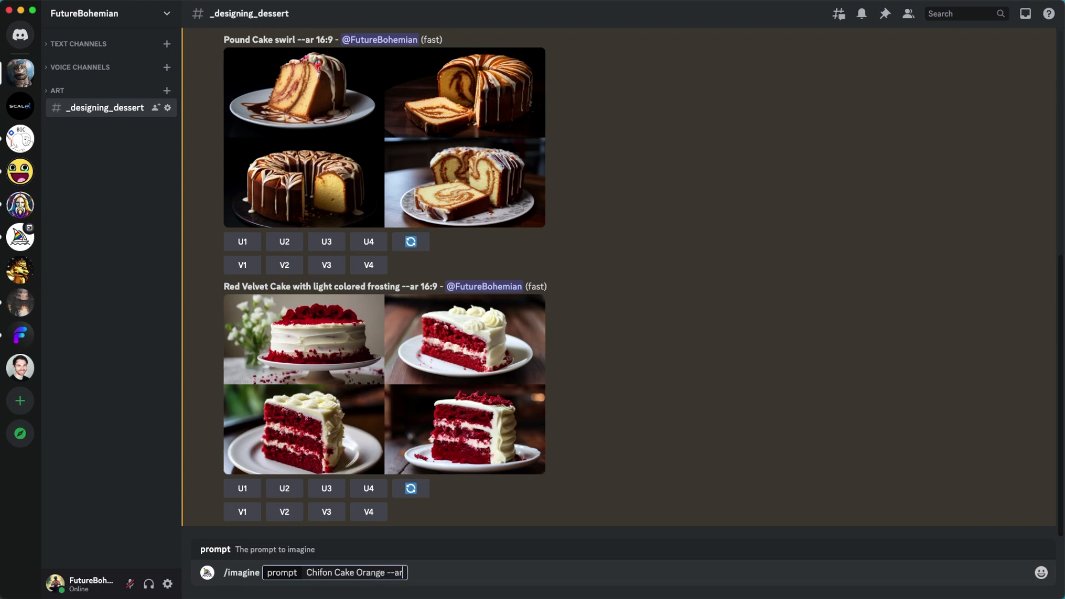
pyautogui.write(' 16:9')
pyautogui.press('Return')
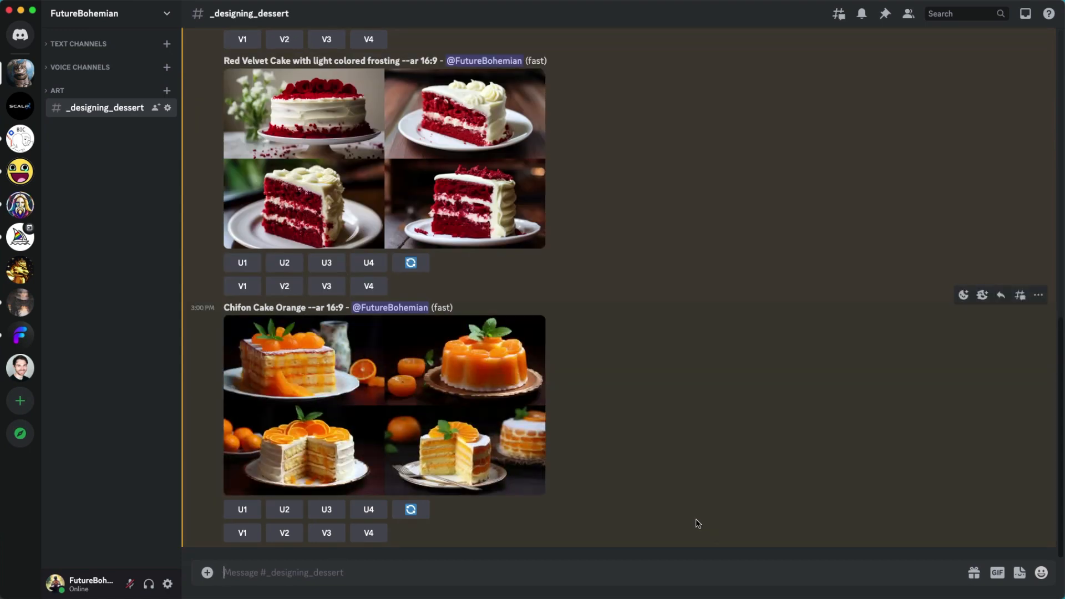
pyautogui.click(502, 451)
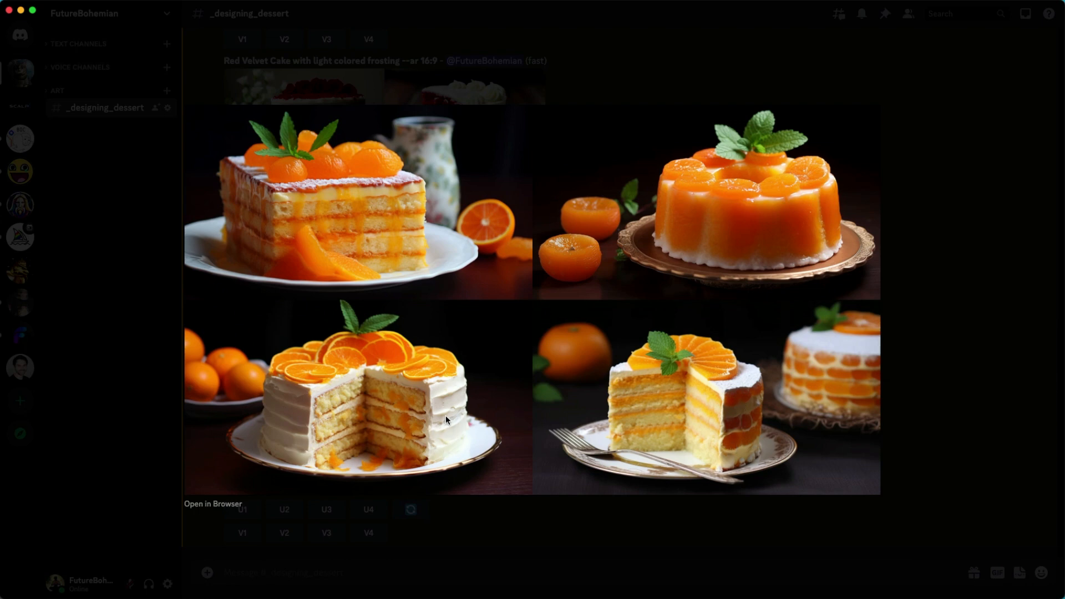
pyautogui.click(512, 539)
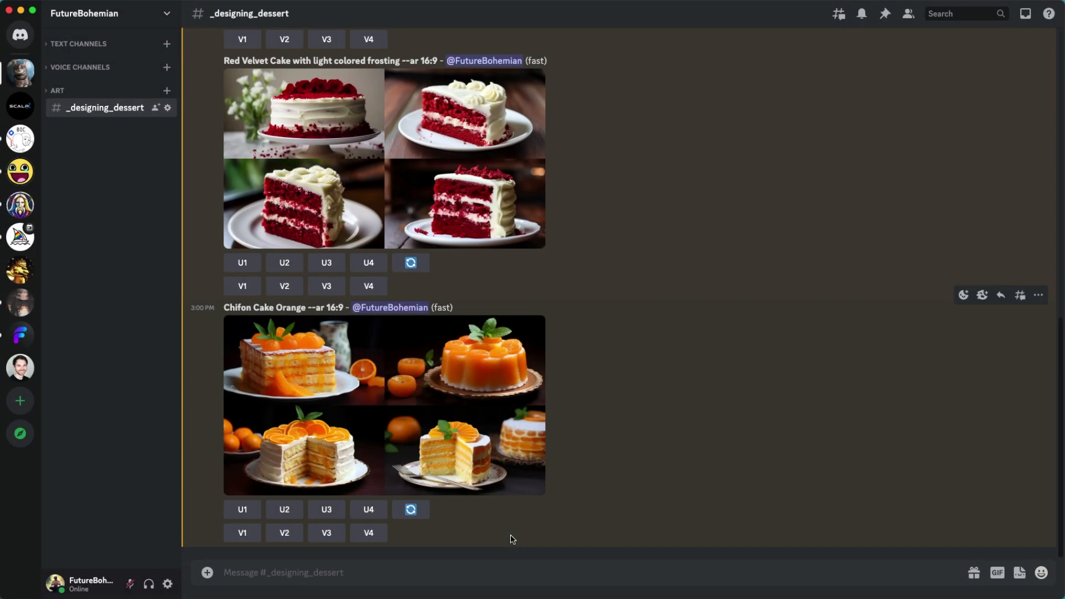
# Generate images using /imagine with the prompt "Upside down cake salted caramel pineapple --ar 16:9" and view the generated grid enlarged.
pyautogui.click(430, 569)
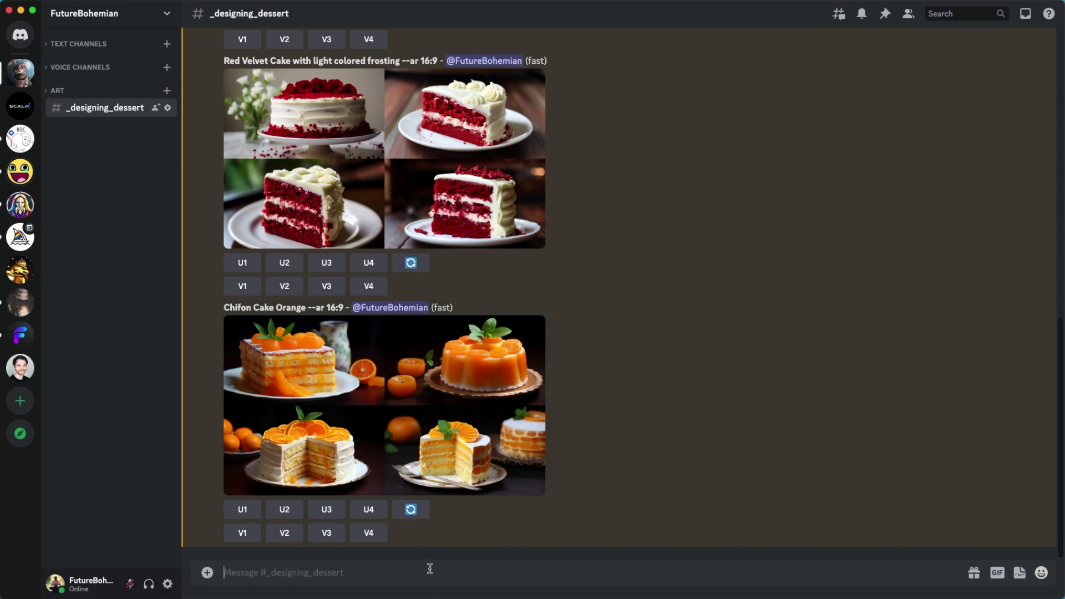
pyautogui.write('/im')
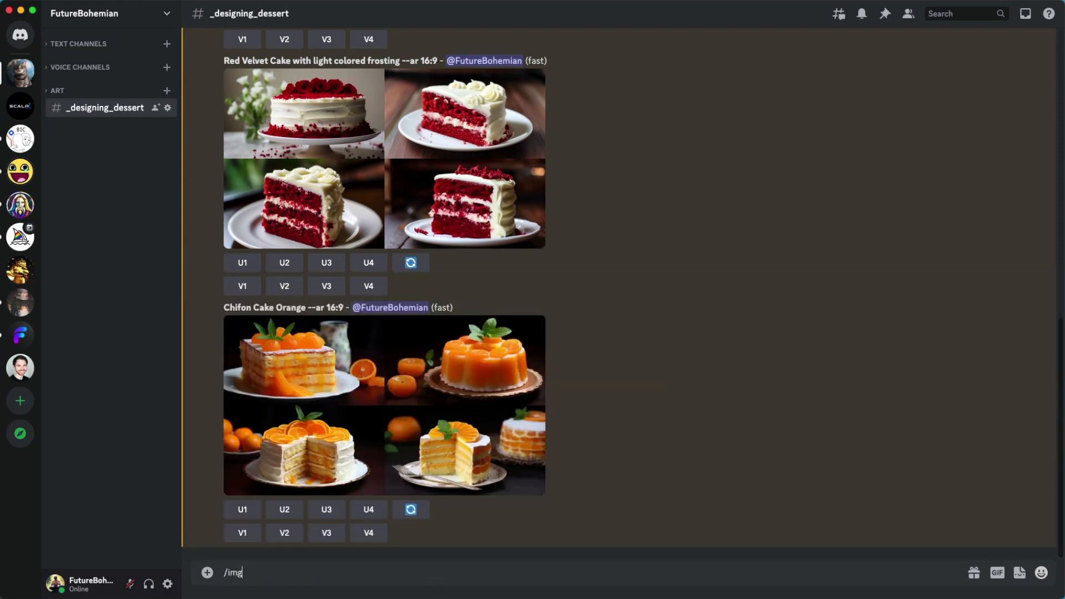
pyautogui.write('agine')
pyautogui.press('Return')
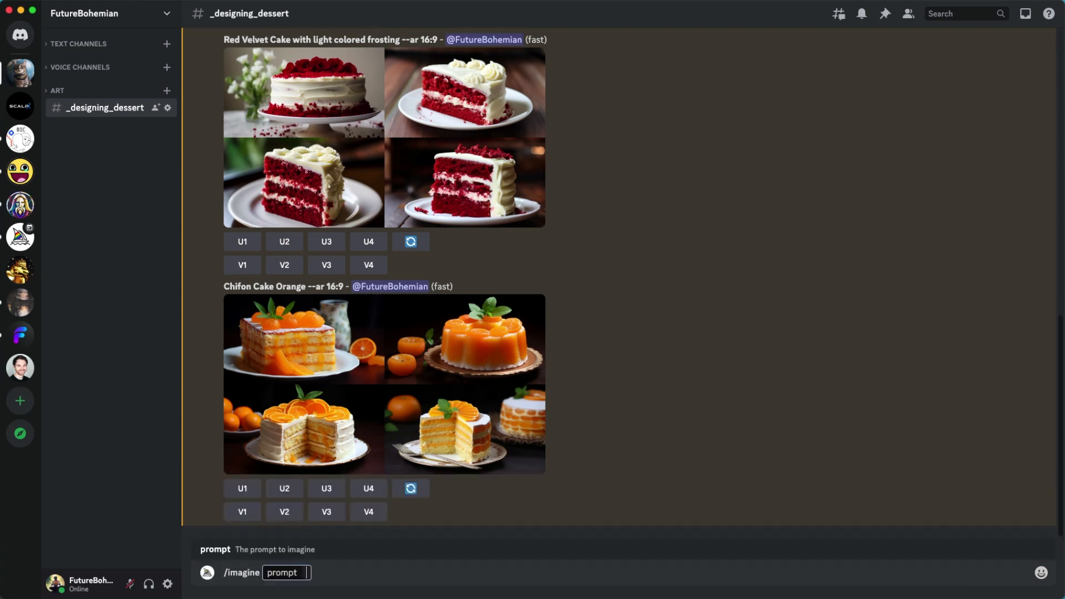
pyautogui.write('Upside down')
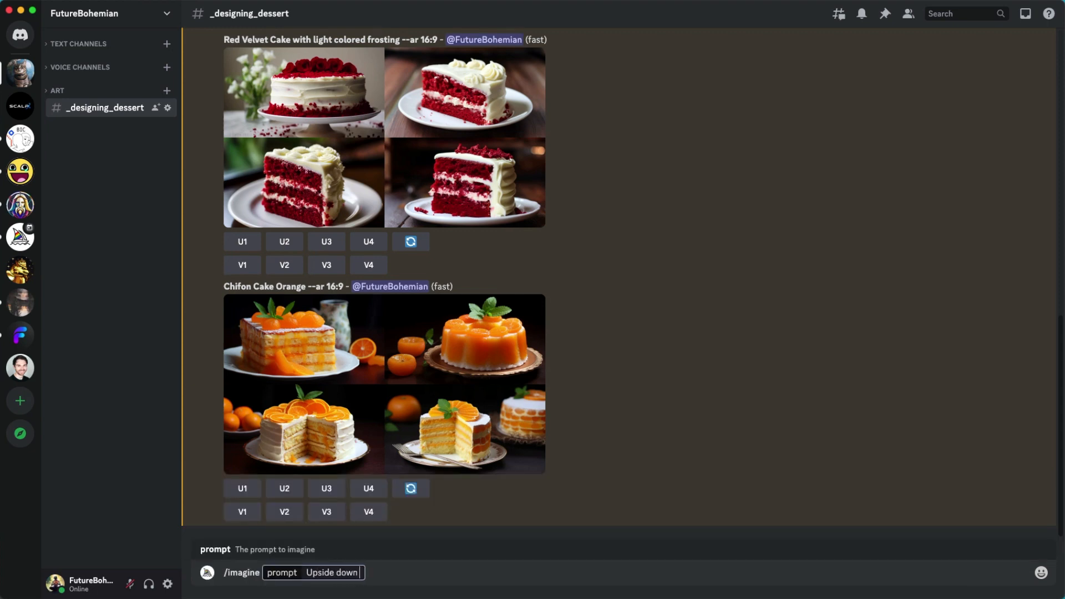
pyautogui.write(' cake salted caramel')
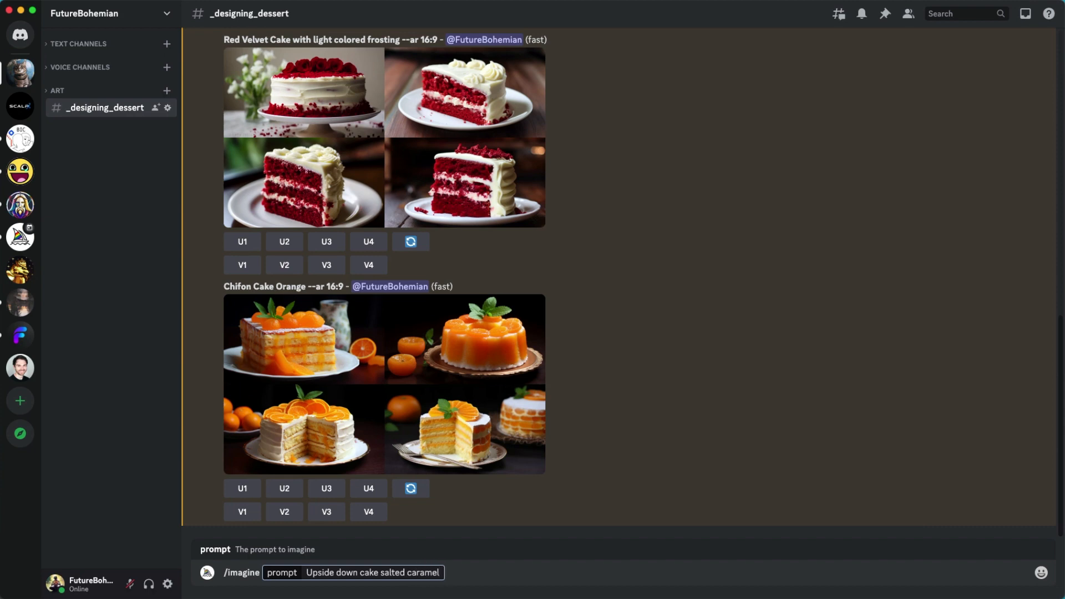
pyautogui.write(' pineapple --ar 16;(')
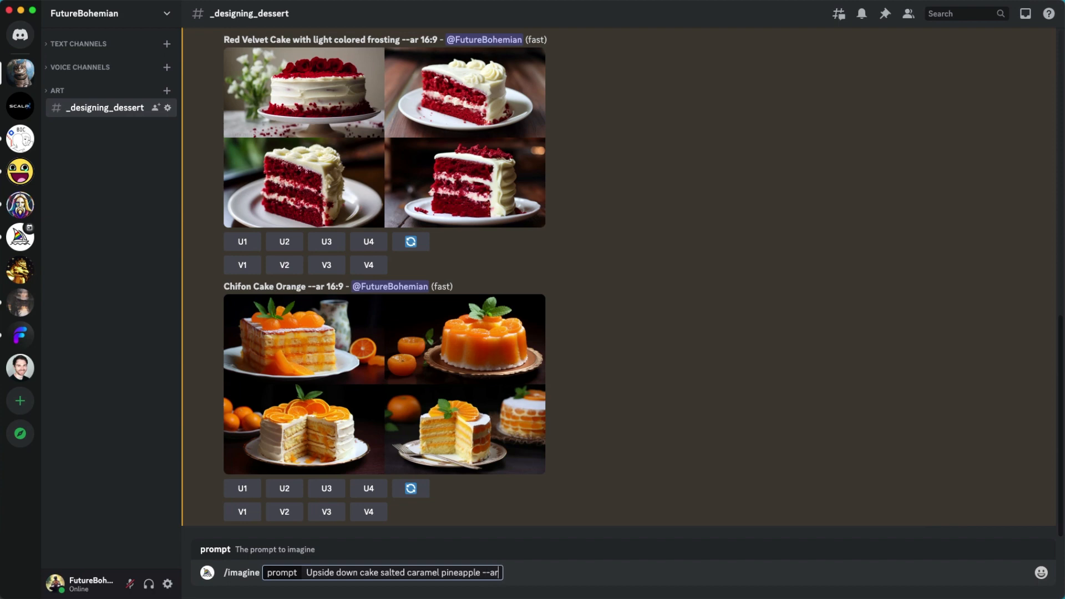
pyautogui.press('BackSpace')
pyautogui.press('BackSpace')
pyautogui.write(':9')
pyautogui.press('Return')
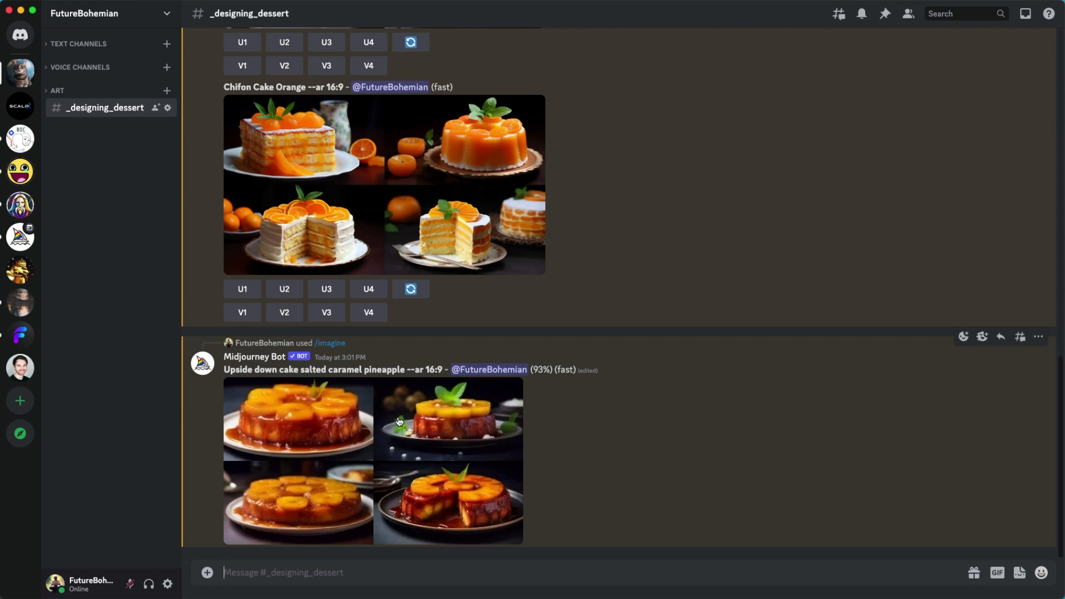
pyautogui.click(399, 422)
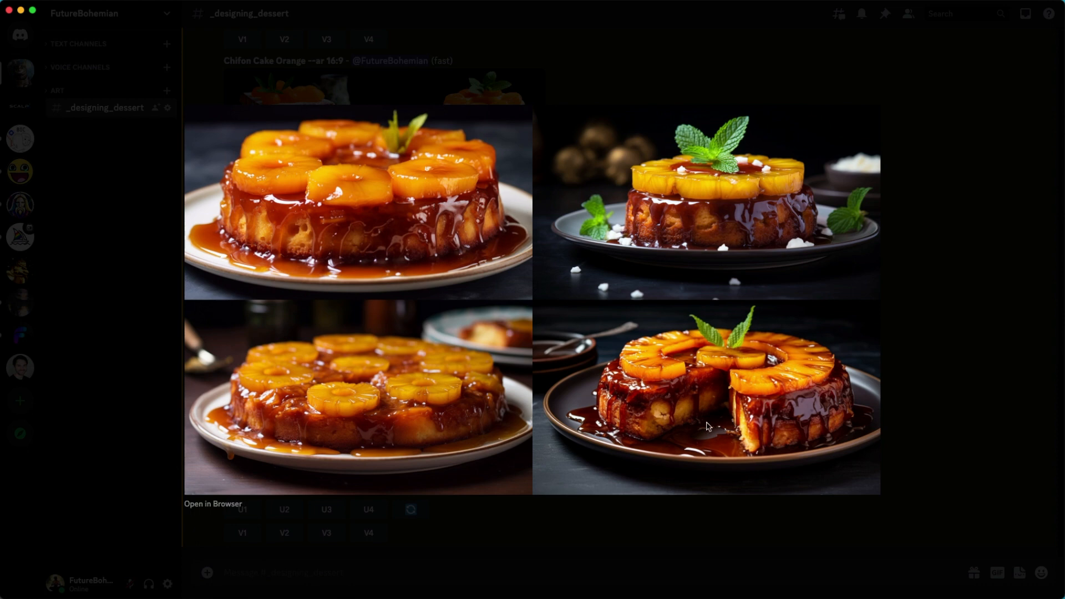
pyautogui.click(988, 464)
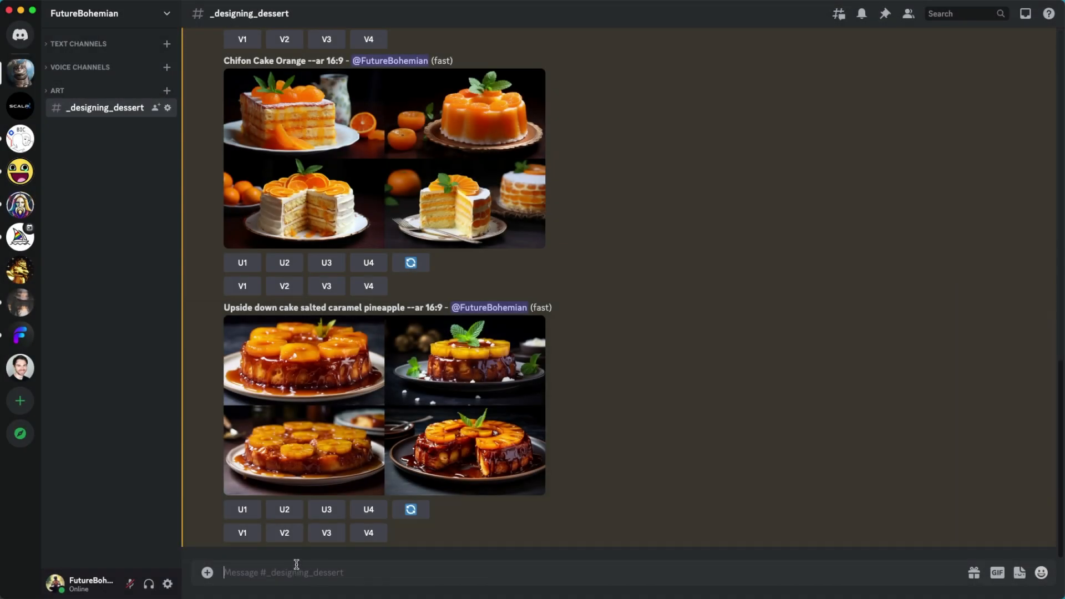
# Generate images using /imagine with the prompt "Devils Food Cake --ar 16:9" and view the generated grid enlarged.
pyautogui.write('/imgaine')
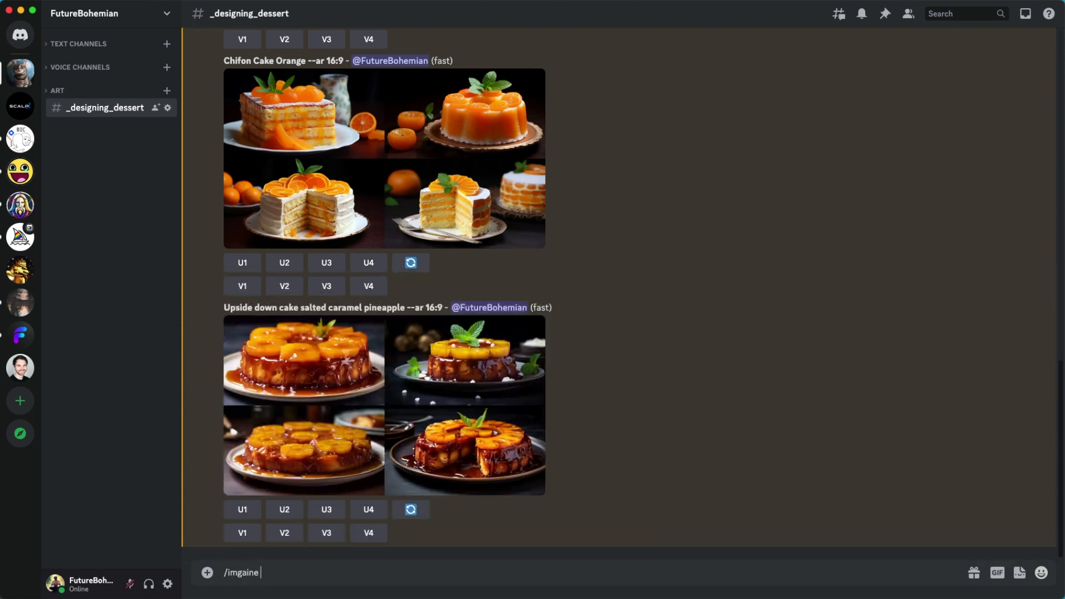
pyautogui.press('BackSpace')
pyautogui.press('BackSpace')
pyautogui.press('BackSpace')
pyautogui.press('BackSpace')
pyautogui.press('BackSpace')
pyautogui.write('agine')
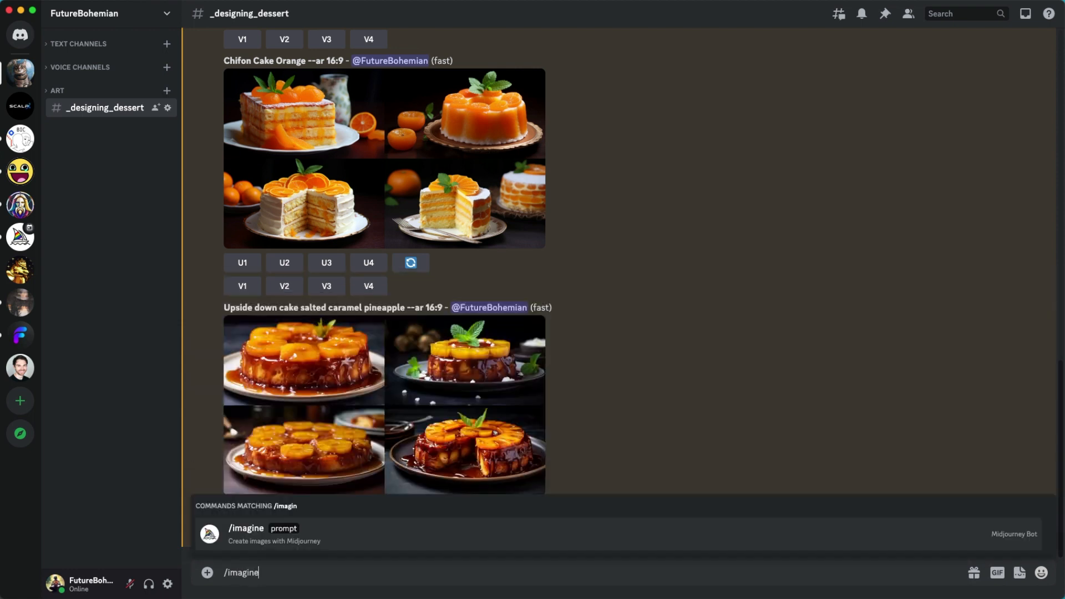
pyautogui.write(' prompt ')
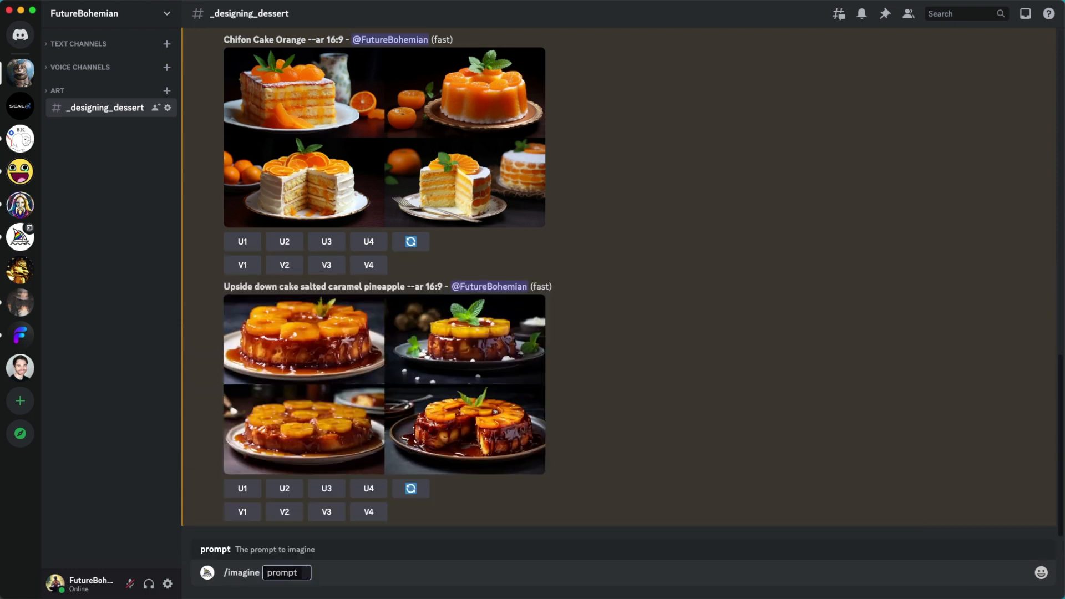
pyautogui.write('Devils Food Cake -')
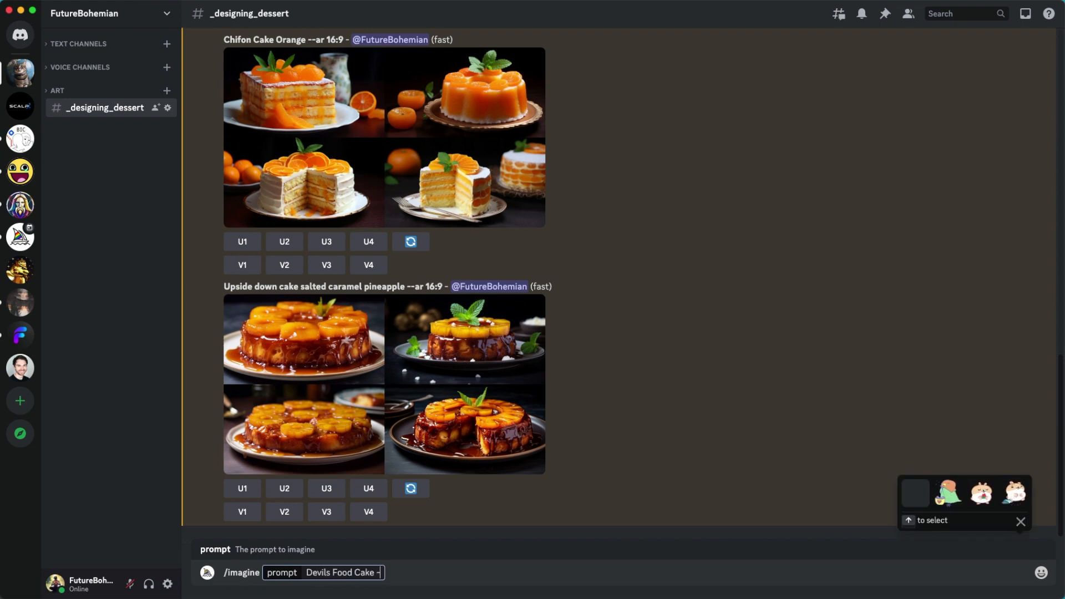
pyautogui.write('-')
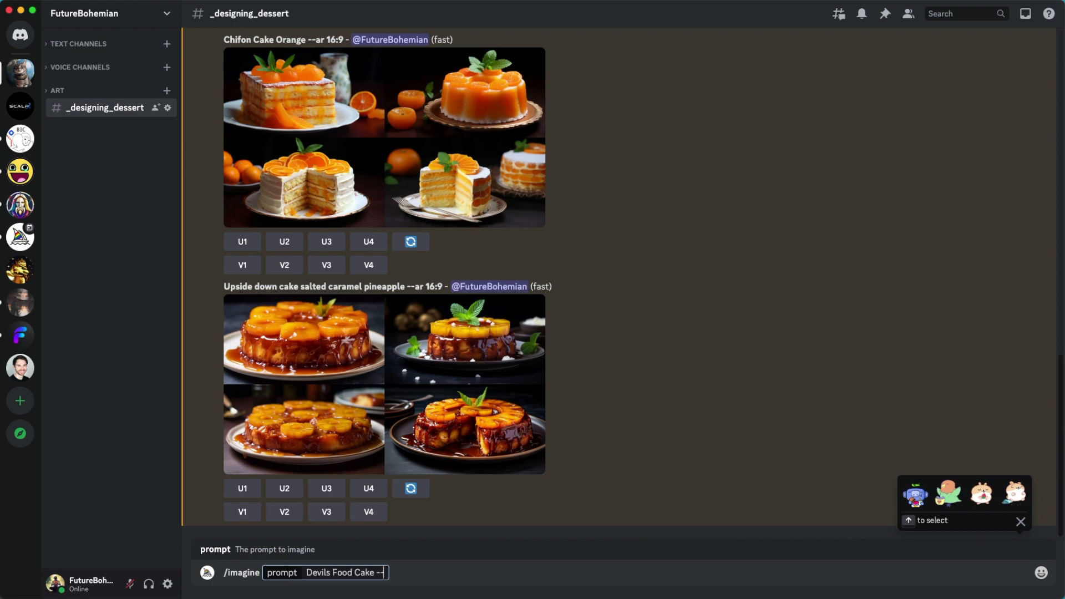
pyautogui.write('ar 16:9')
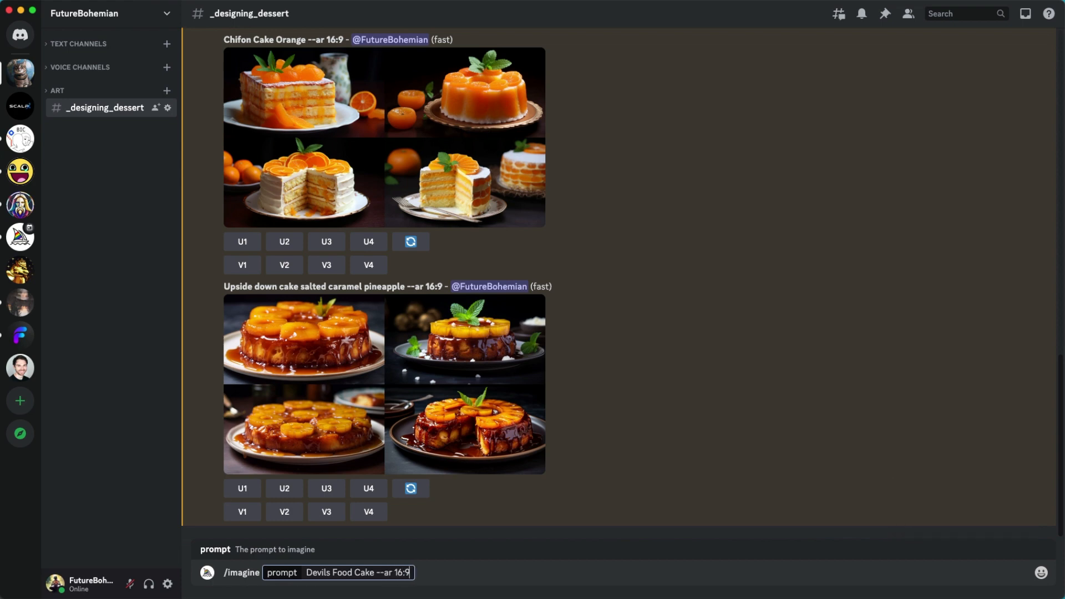
pyautogui.press('Return')
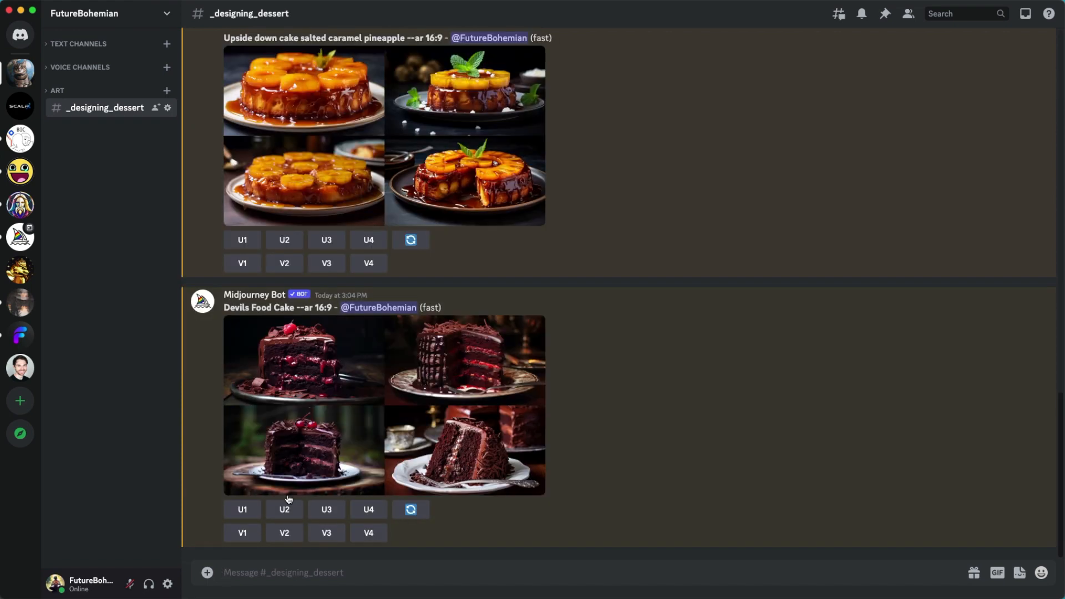
pyautogui.click(324, 458)
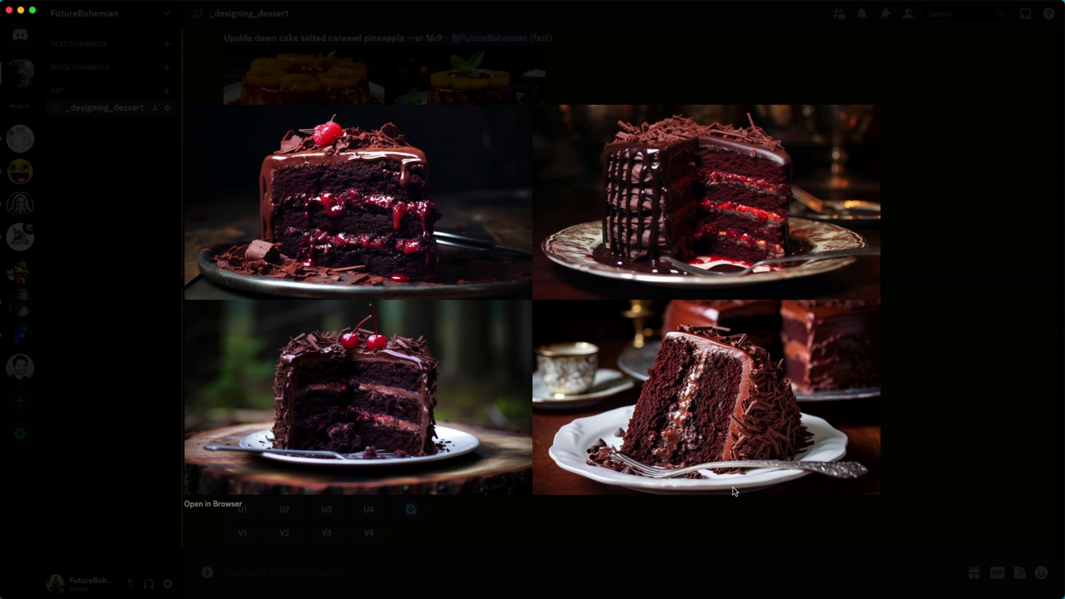
pyautogui.click(641, 547)
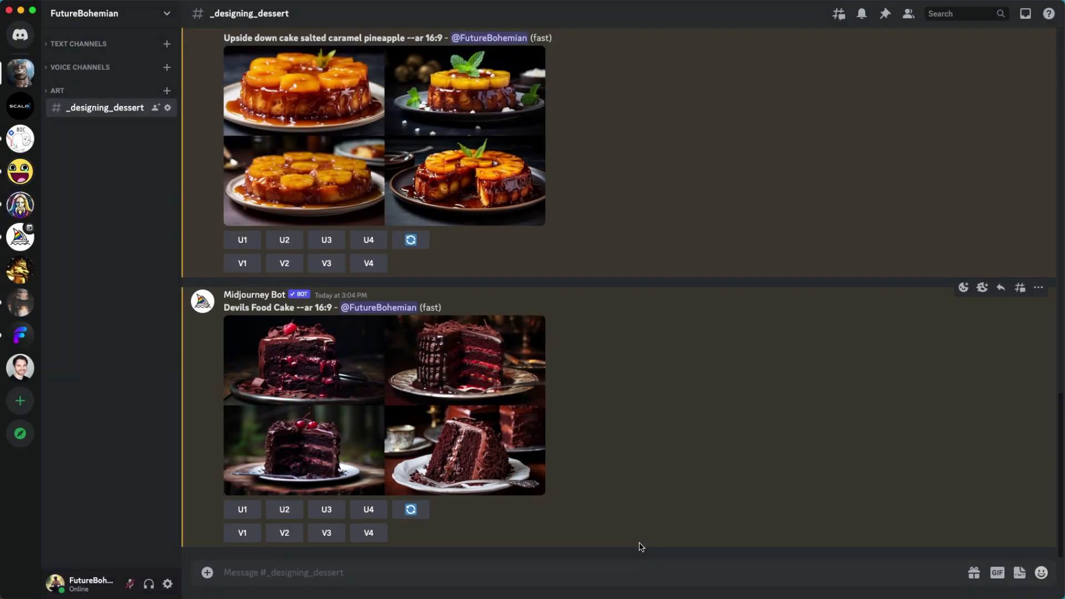
# Go back to the channel's first results and view the Yellow Butter Cake and Pound Cake swirl grids enlarged.
pyautogui.scroll(20, 640, 547)
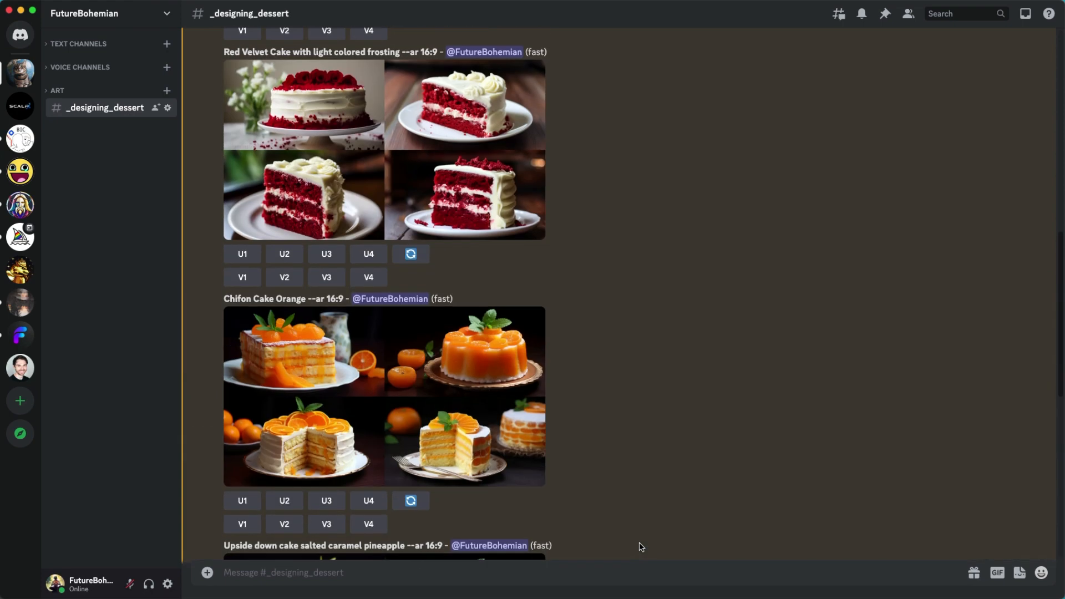
pyautogui.scroll(-3, 641, 546)
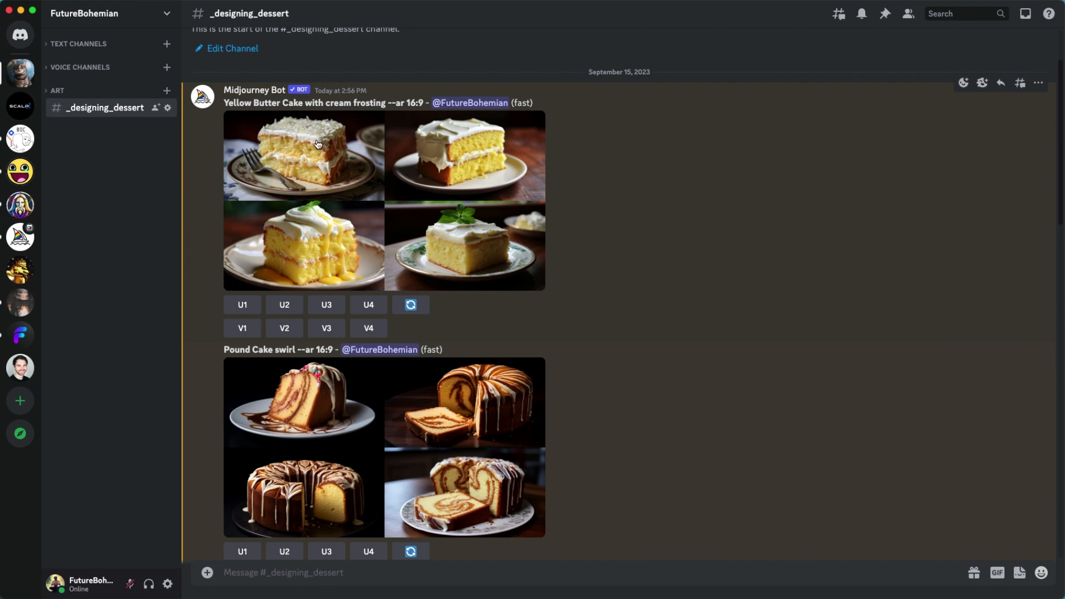
pyautogui.click(441, 243)
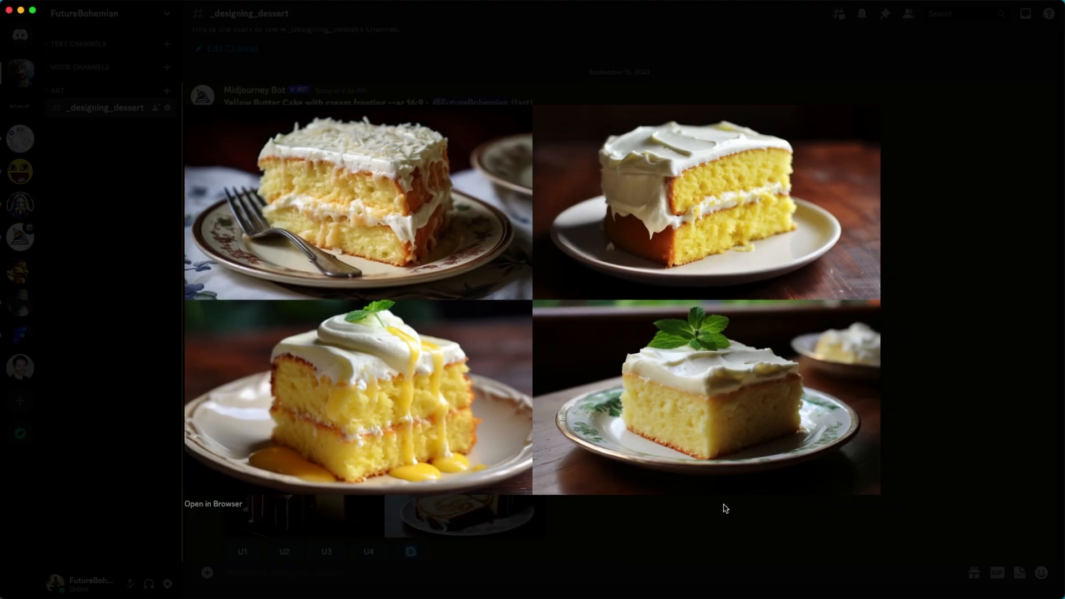
pyautogui.click(767, 561)
pyautogui.scroll(-5, 718, 479)
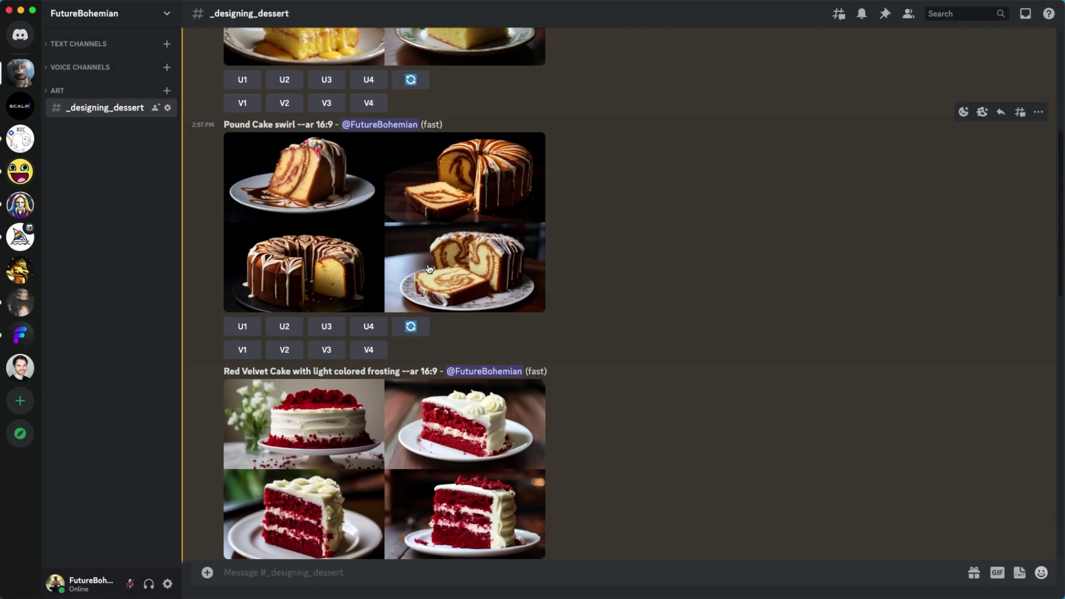
pyautogui.click(367, 243)
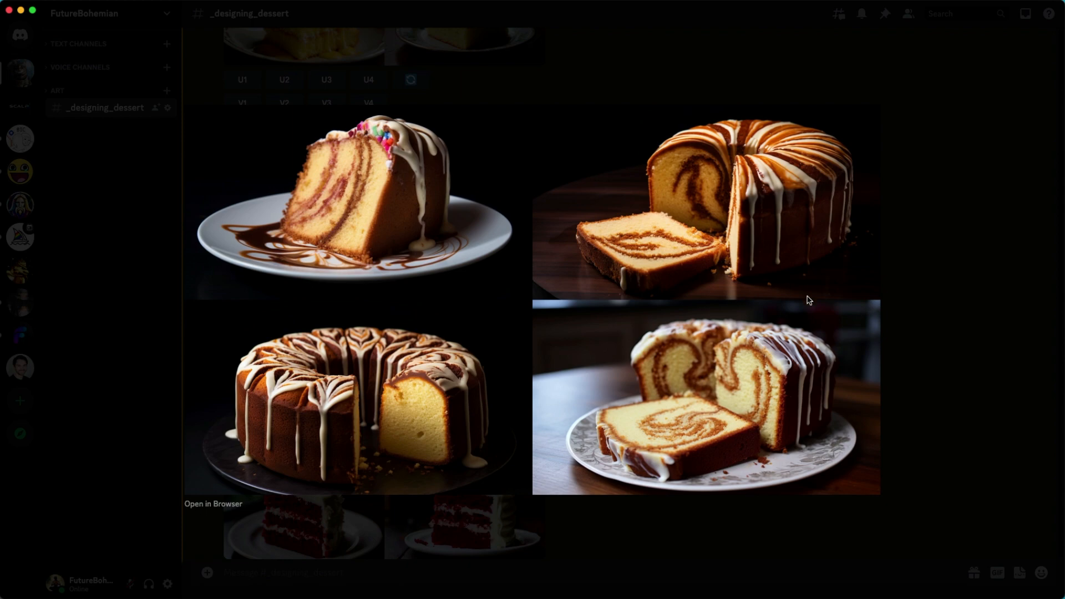
pyautogui.click(945, 339)
# View the Red Velvet Cake and Chifon Cake Orange grids enlarged, one after the other.
pyautogui.scroll(-5, 874, 349)
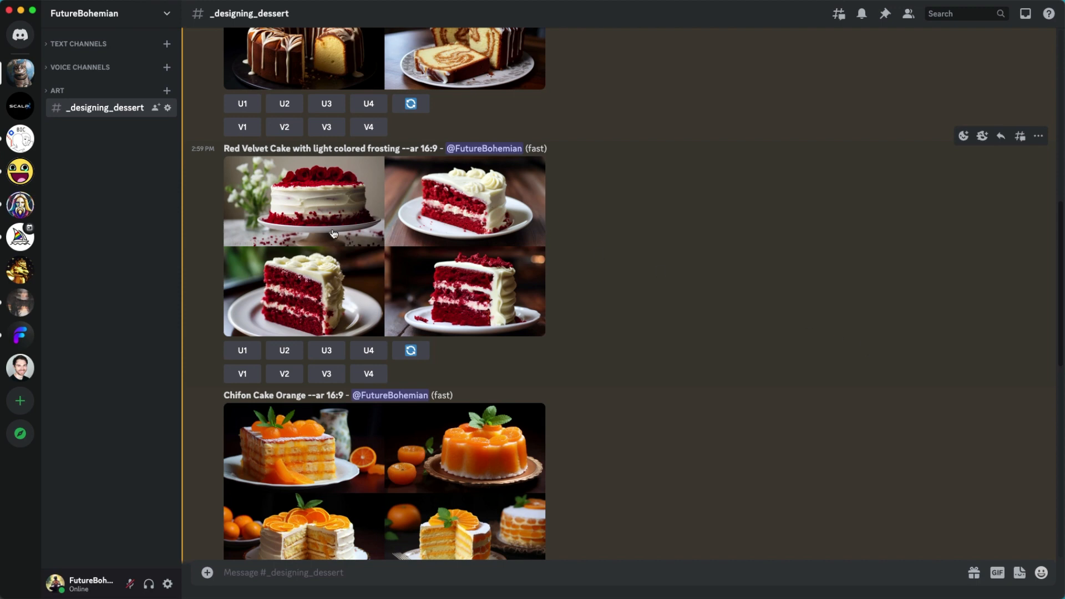
pyautogui.click(348, 223)
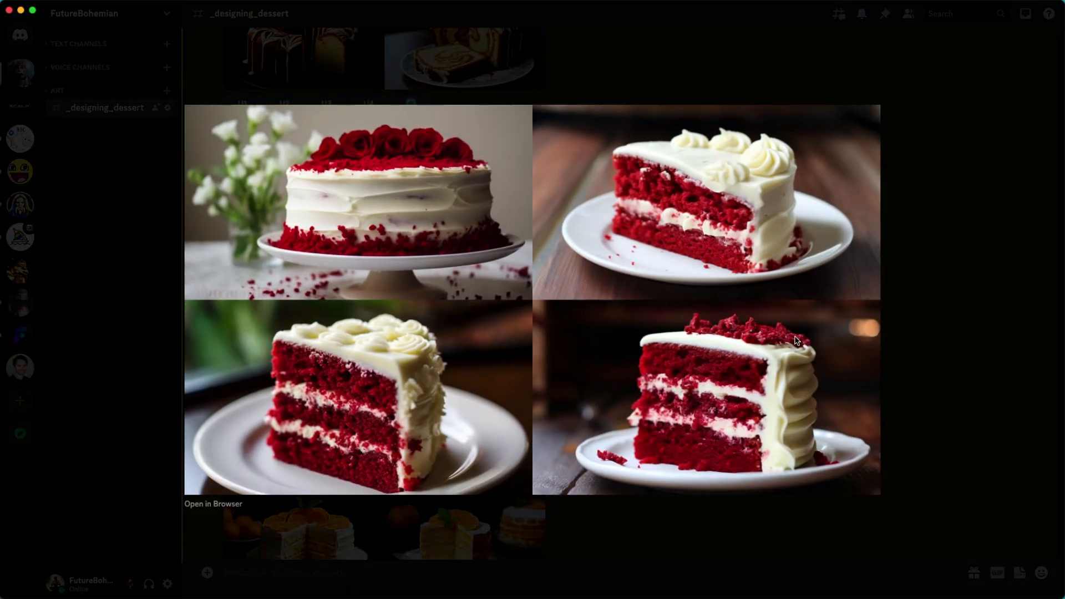
pyautogui.click(912, 342)
pyautogui.scroll(-5, 912, 343)
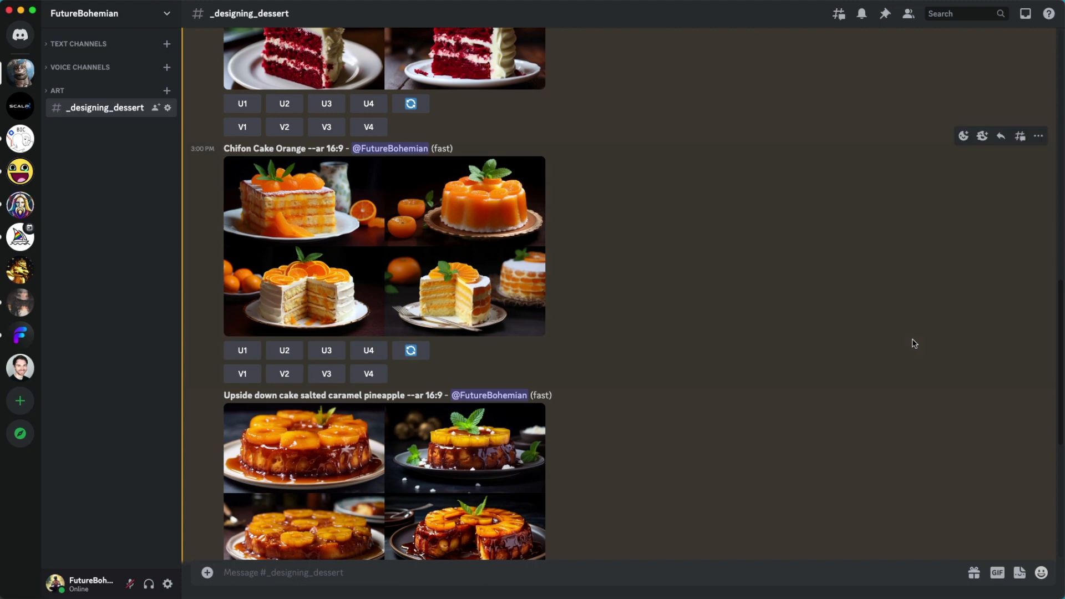
pyautogui.click(257, 225)
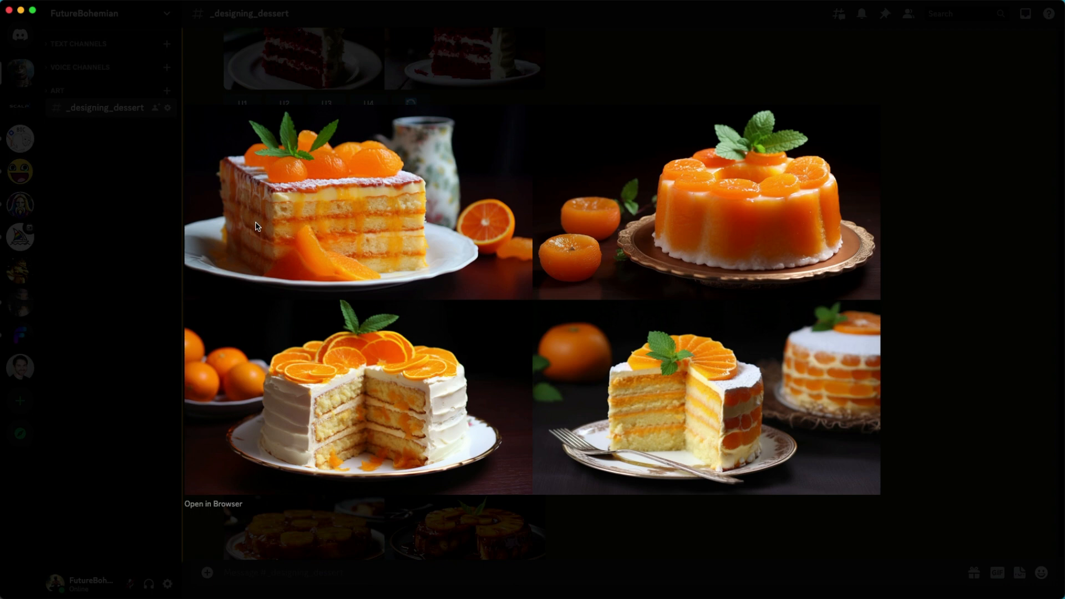
pyautogui.click(954, 342)
# View the Upside down cake salted caramel pineapple and Devils Food Cake grids enlarged, closing each one.
pyautogui.scroll(-5, 950, 345)
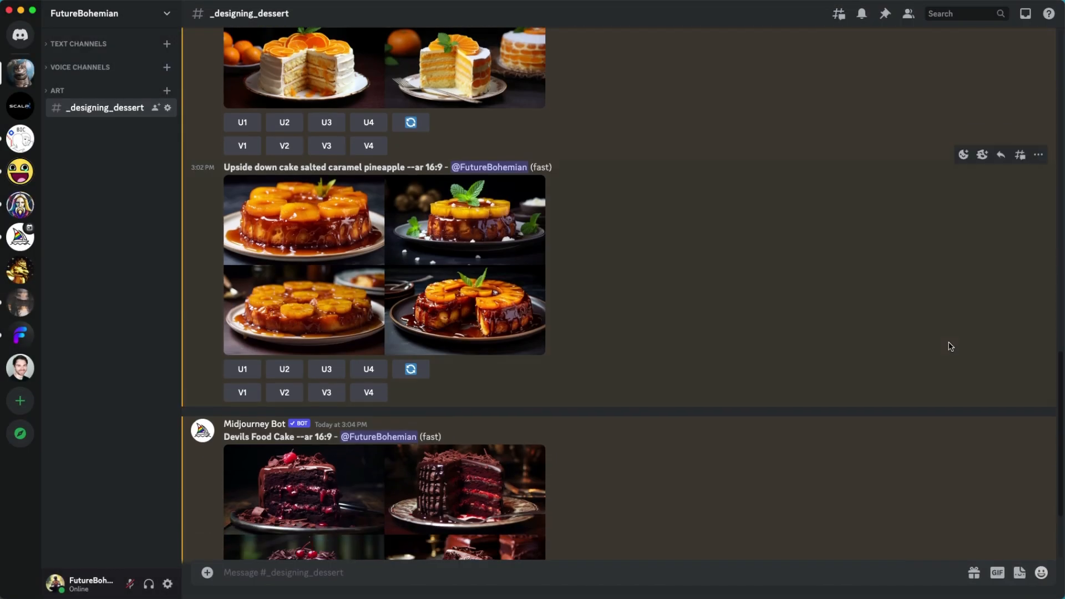
pyautogui.click(365, 250)
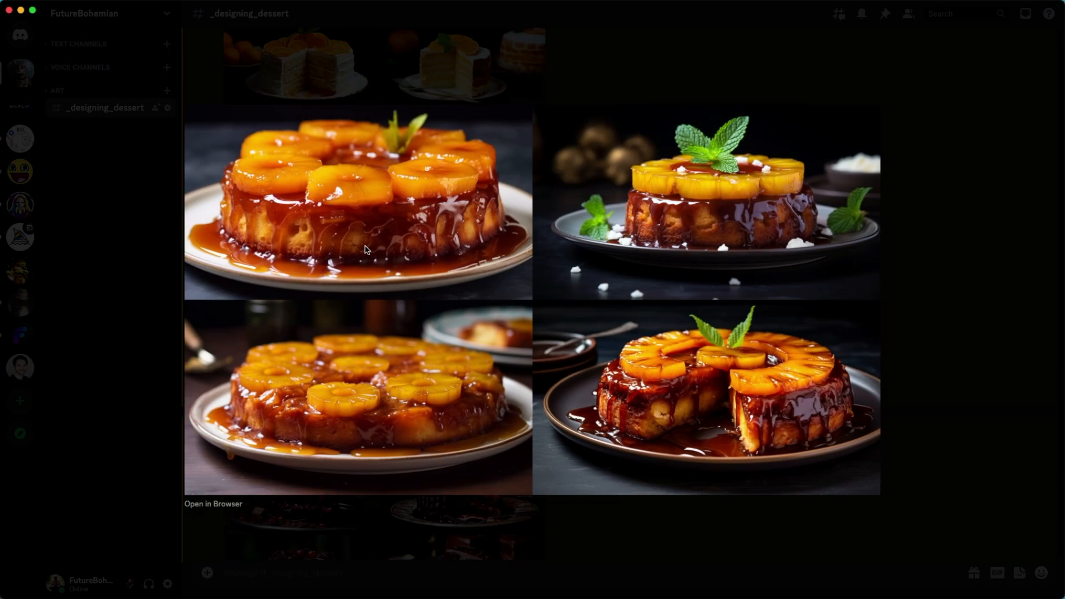
pyautogui.click(970, 398)
pyautogui.scroll(-3, 970, 397)
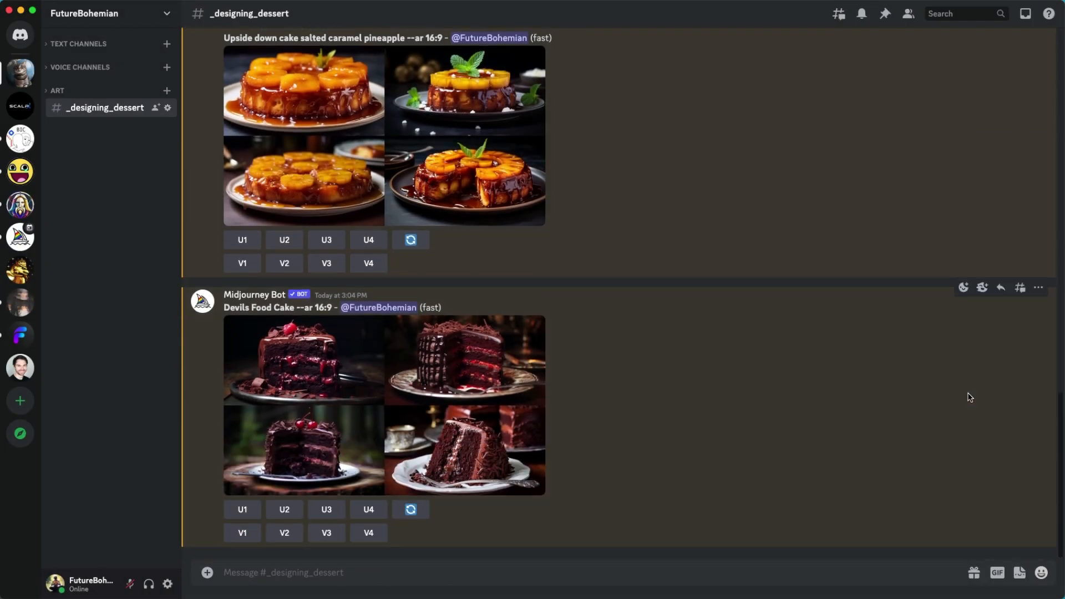
pyautogui.click(227, 420)
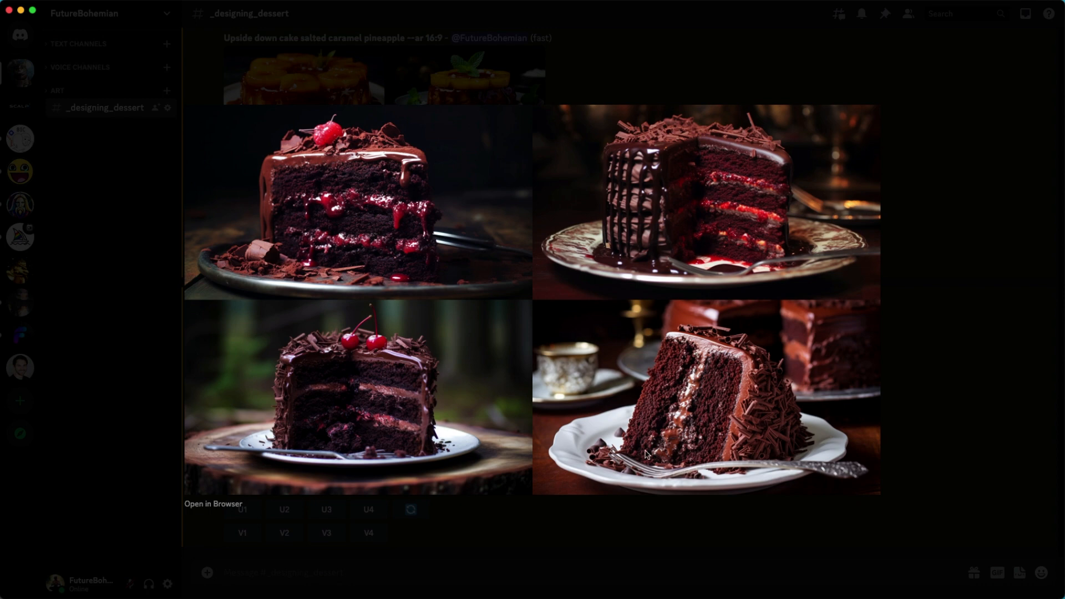
pyautogui.click(985, 500)
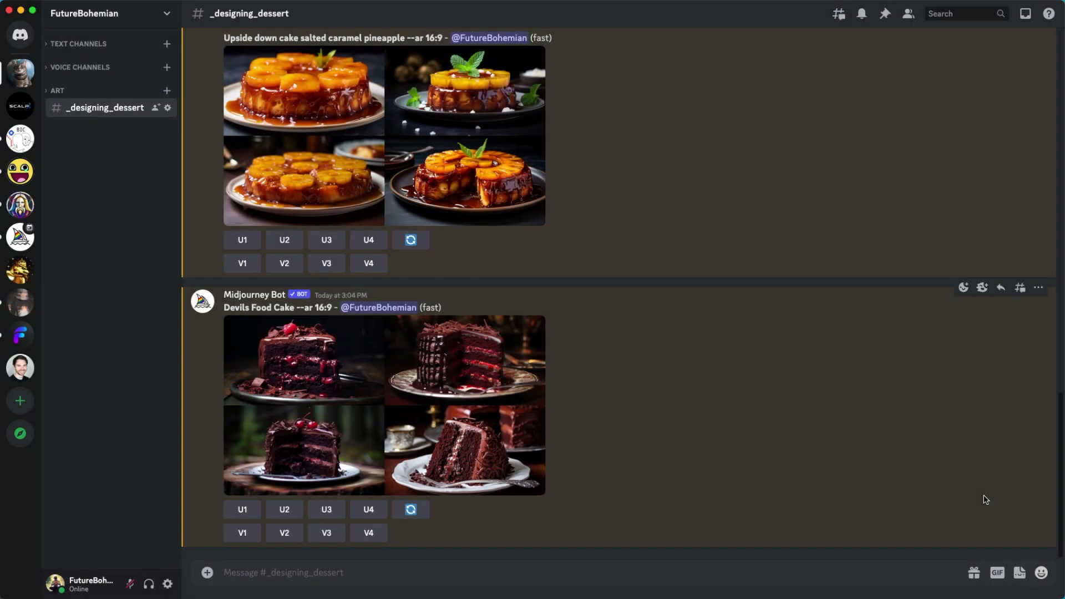